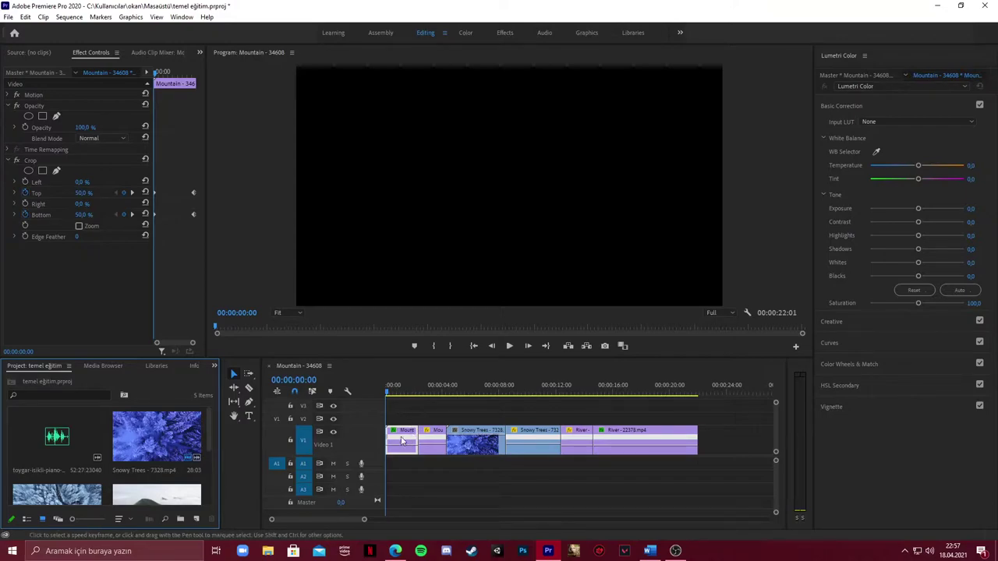
- Scrub the timeline start to preview the Mountain clip's letterbox-to-full-frame crop animation
{"action": "left_click", "coordinate": [393, 395]}
{"action": "mouse_move", "coordinate": [394, 395]}
{"action": "left_mouse_down"}
{"action": "mouse_move", "coordinate": [465, 391]}
{"action": "mouse_move", "coordinate": [398, 396]}
{"action": "left_mouse_up"}
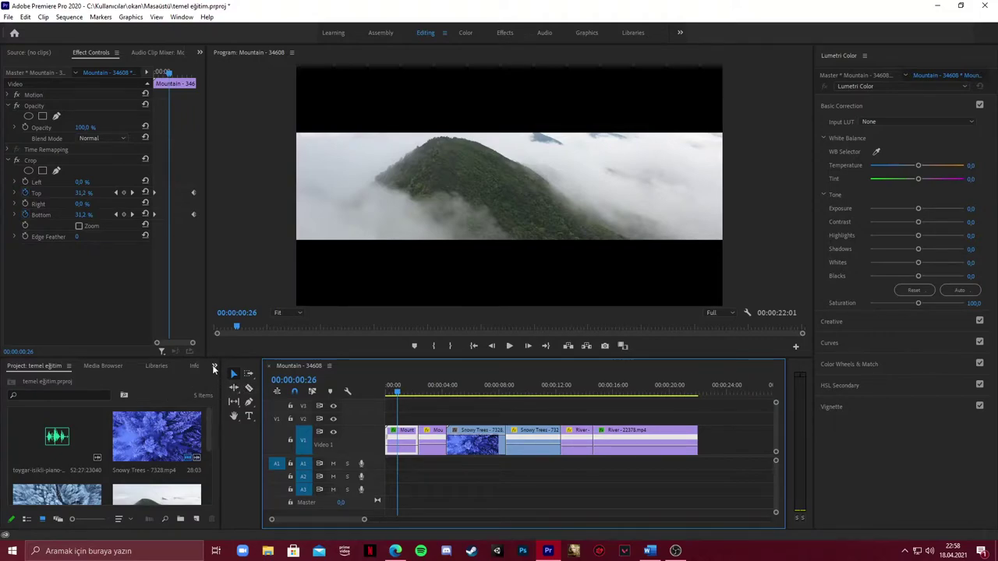
- Search the Effects panel for 'film di' and select the Film Dissolve transition
{"action": "left_click", "coordinate": [214, 367]}
{"action": "left_click", "coordinate": [230, 425]}
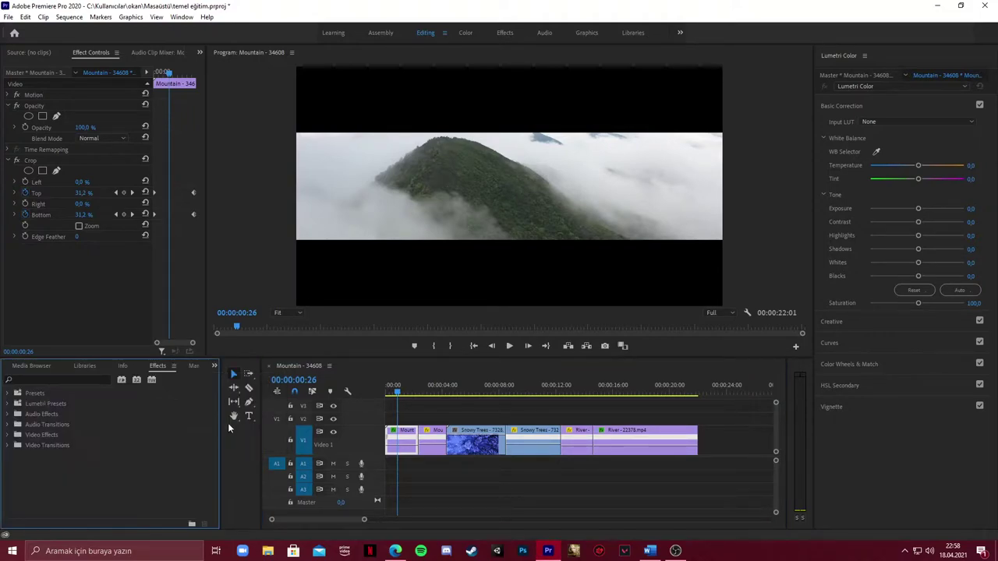
{"action": "left_click", "coordinate": [42, 380]}
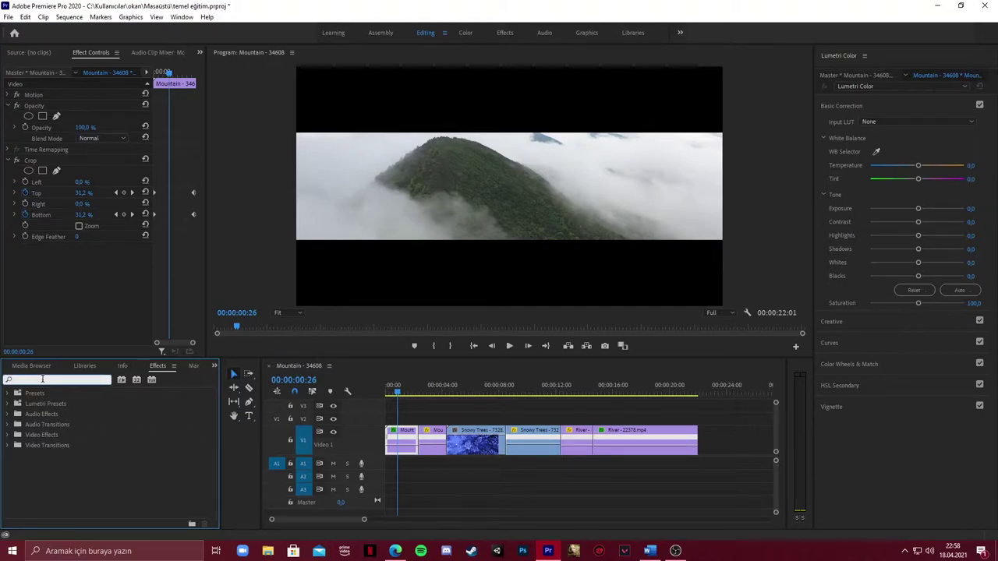
{"action": "type", "text": "filmi"}
{"action": "key", "text": "BackSpace"}
{"action": "type", "text": "di"}
{"action": "left_click", "coordinate": [58, 466]}
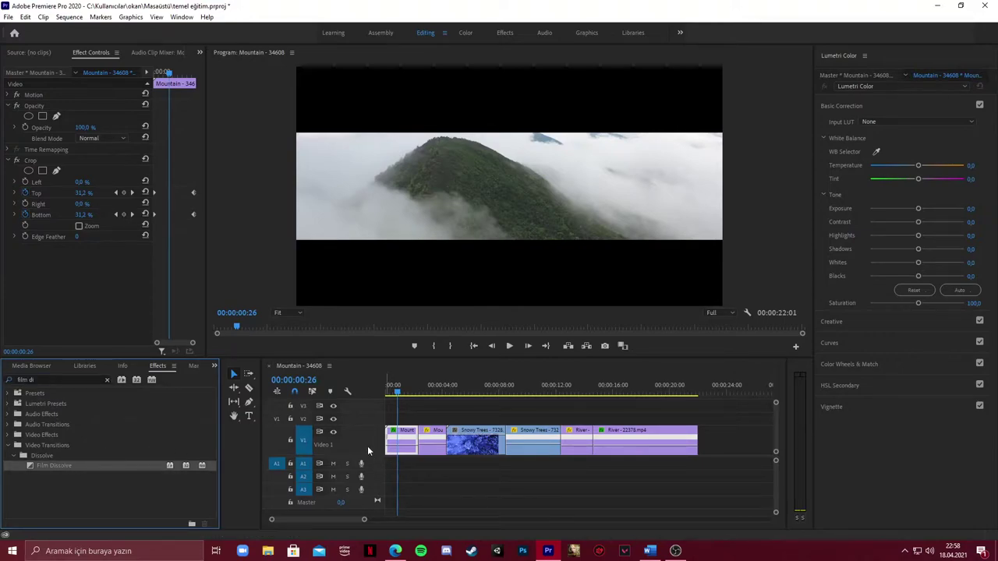
- Apply Film Dissolve to the Mountain–Snowy Trees and Snowy Trees–River cuts
{"action": "left_click_drag", "start_coordinate": [398, 393], "coordinate": [441, 387]}
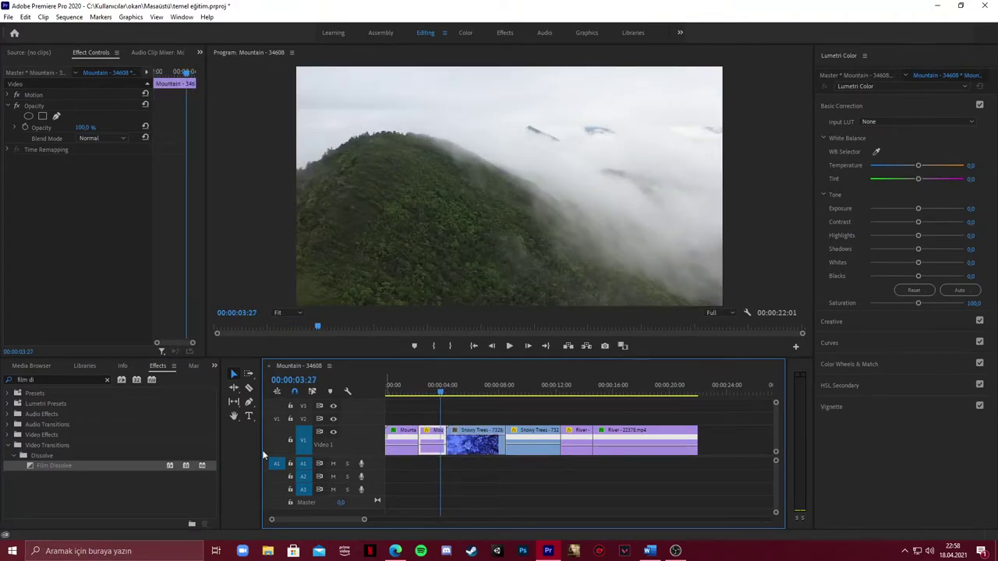
{"action": "mouse_move", "coordinate": [55, 465]}
{"action": "left_mouse_down"}
{"action": "mouse_move", "coordinate": [456, 424]}
{"action": "mouse_move", "coordinate": [455, 441]}
{"action": "left_mouse_up"}
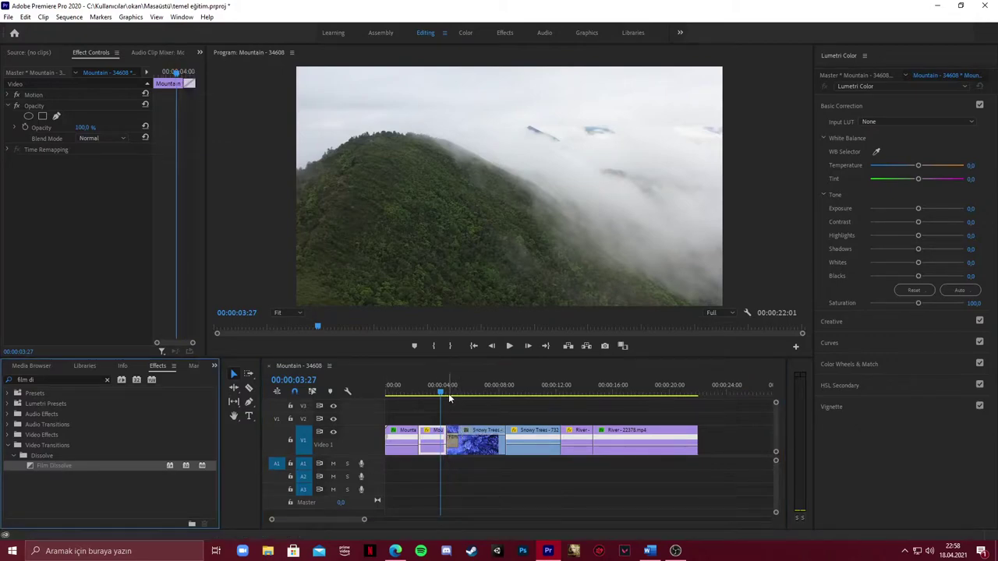
{"action": "key", "text": "alt"}
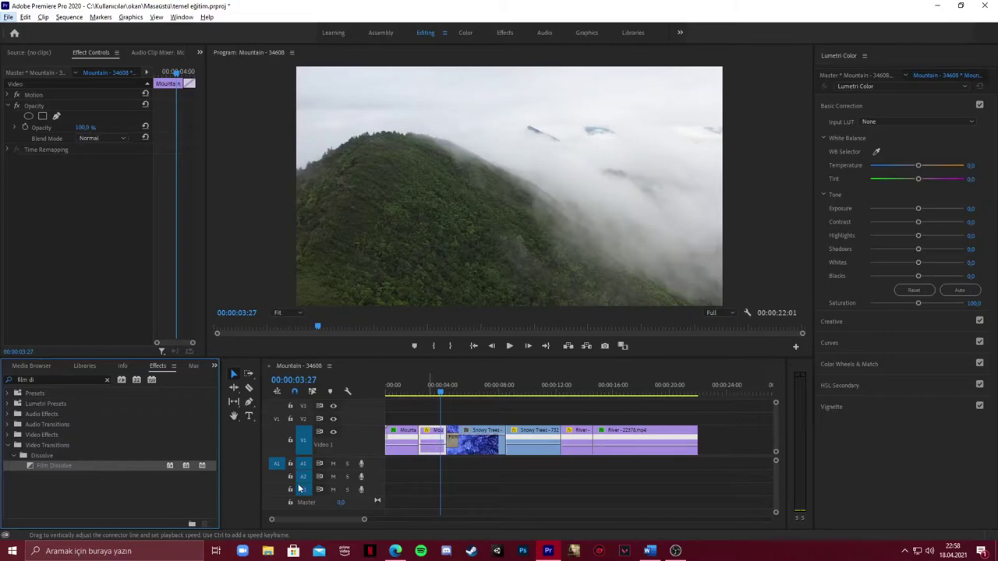
{"action": "left_click_drag", "start_coordinate": [449, 388], "coordinate": [543, 398]}
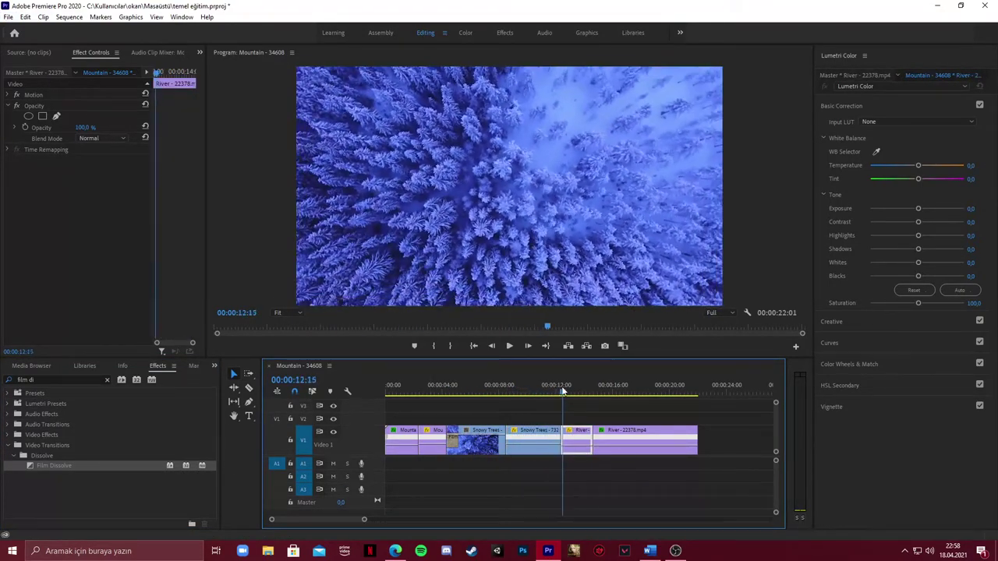
{"action": "left_click_drag", "start_coordinate": [75, 465], "coordinate": [568, 444]}
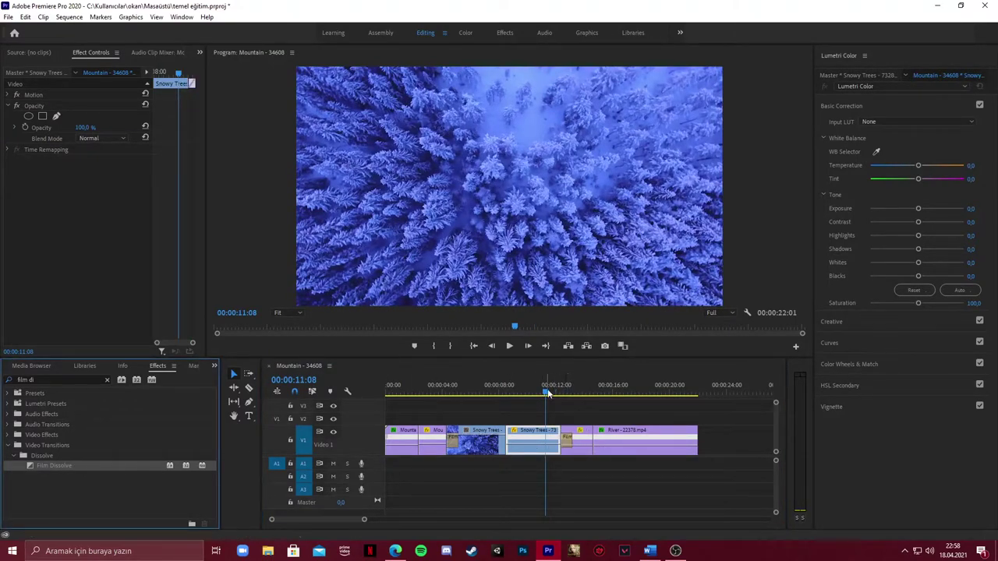
{"action": "left_click", "coordinate": [411, 389]}
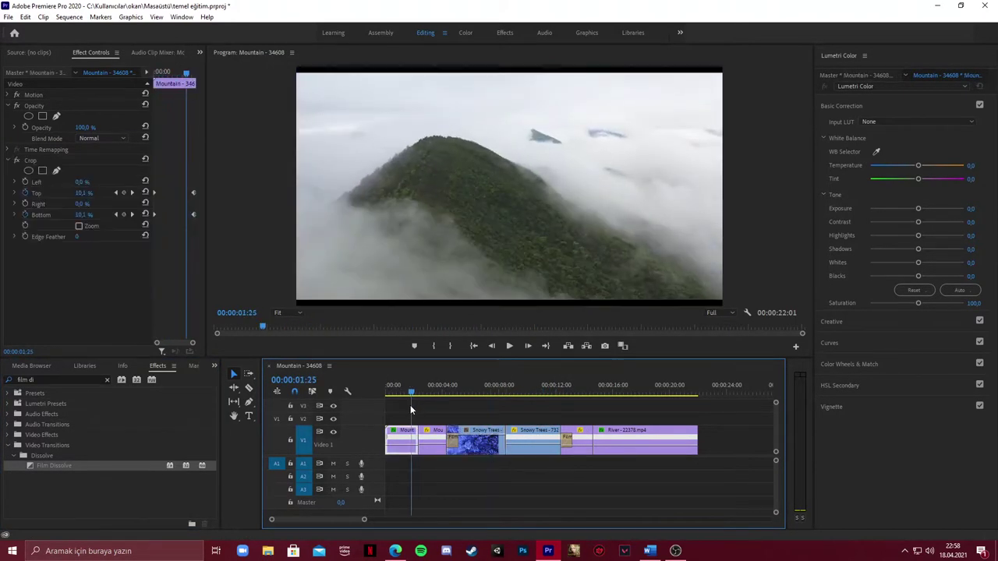
- Play back the first Film Dissolve and select it
{"action": "left_click_drag", "start_coordinate": [411, 408], "coordinate": [427, 409]}
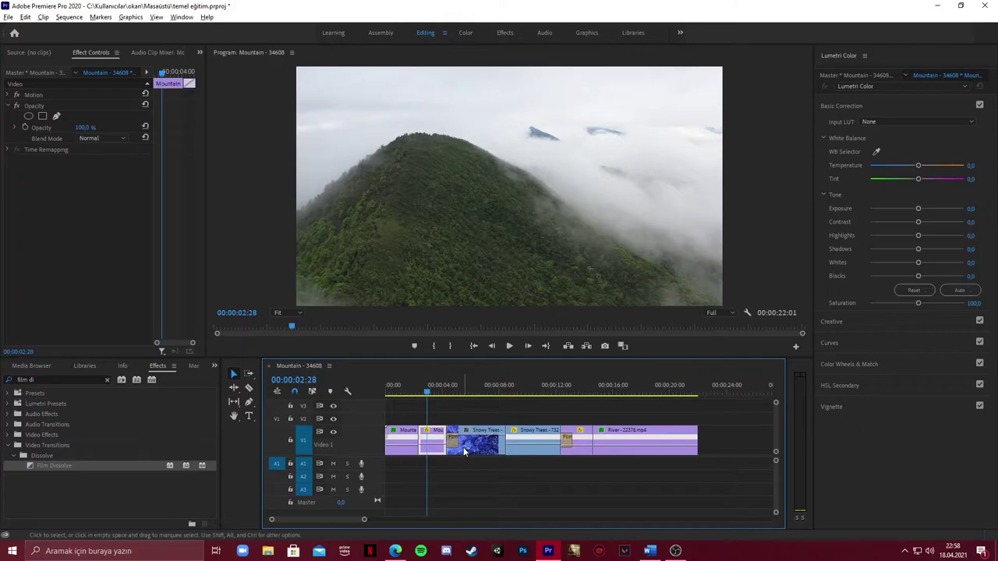
{"action": "scroll", "coordinate": [463, 447], "scroll_direction": "up", "scroll_amount": 2, "text": "alt"}
{"action": "scroll", "coordinate": [469, 447], "scroll_direction": "up", "scroll_amount": 1}
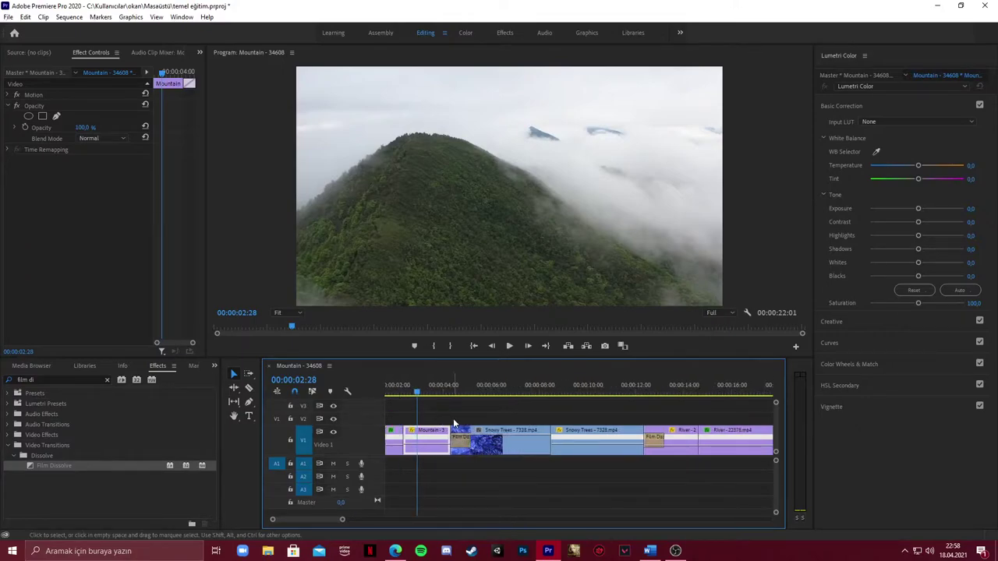
{"action": "key", "text": "space"}
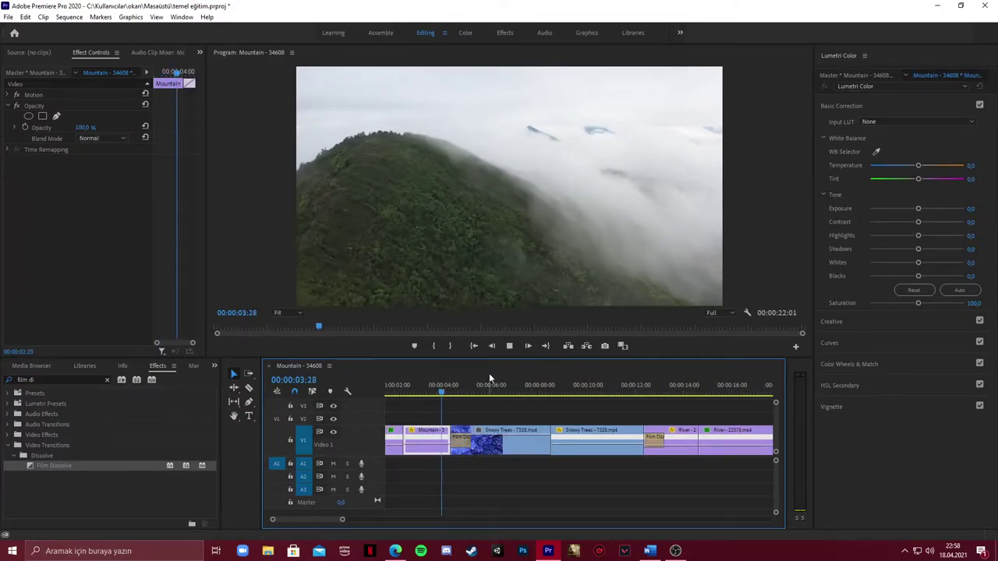
{"action": "key", "text": "space"}
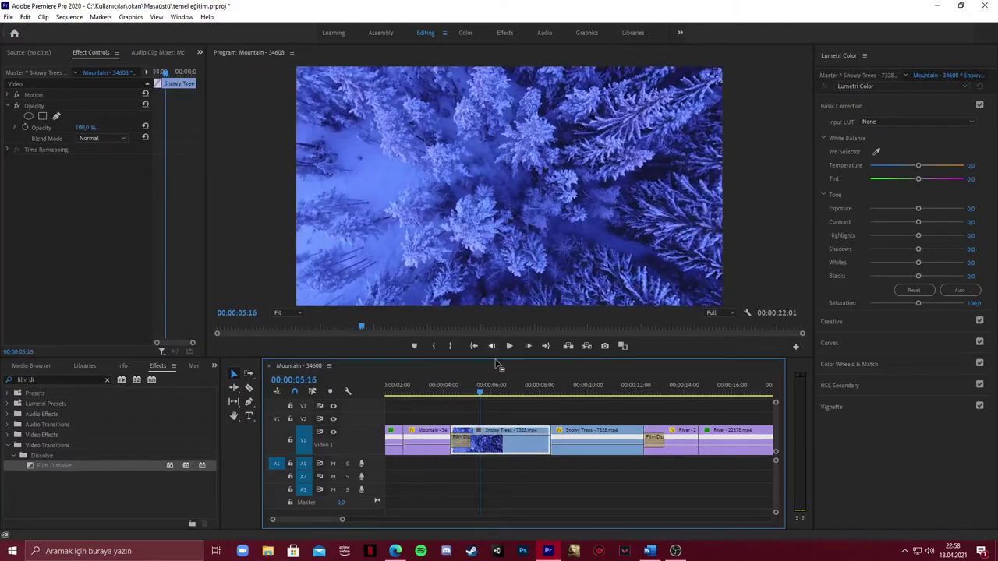
{"action": "left_click", "coordinate": [478, 394]}
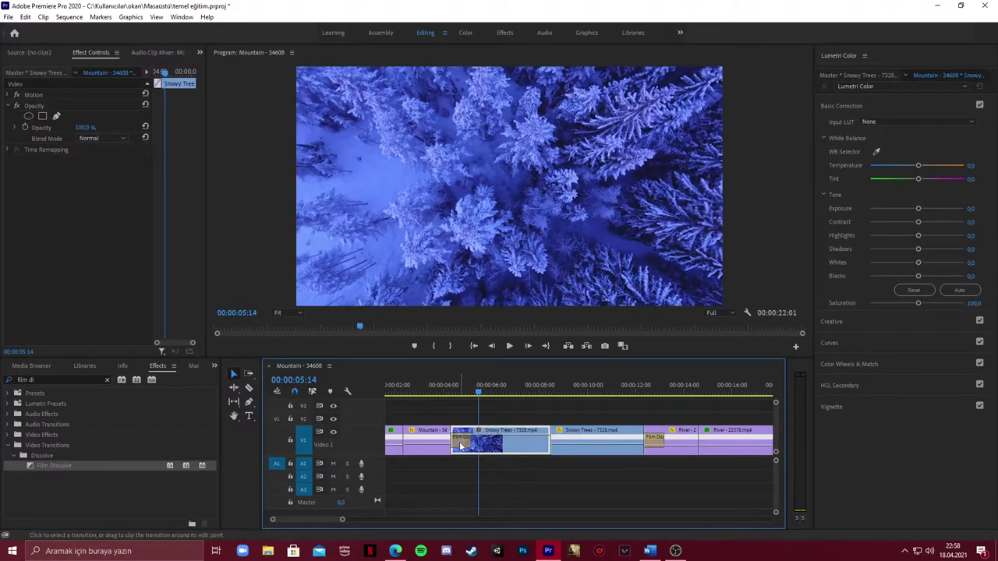
- Set the first dissolve's alignment to Start at Cut and preview into Snowy Trees
{"action": "left_click", "coordinate": [461, 444]}
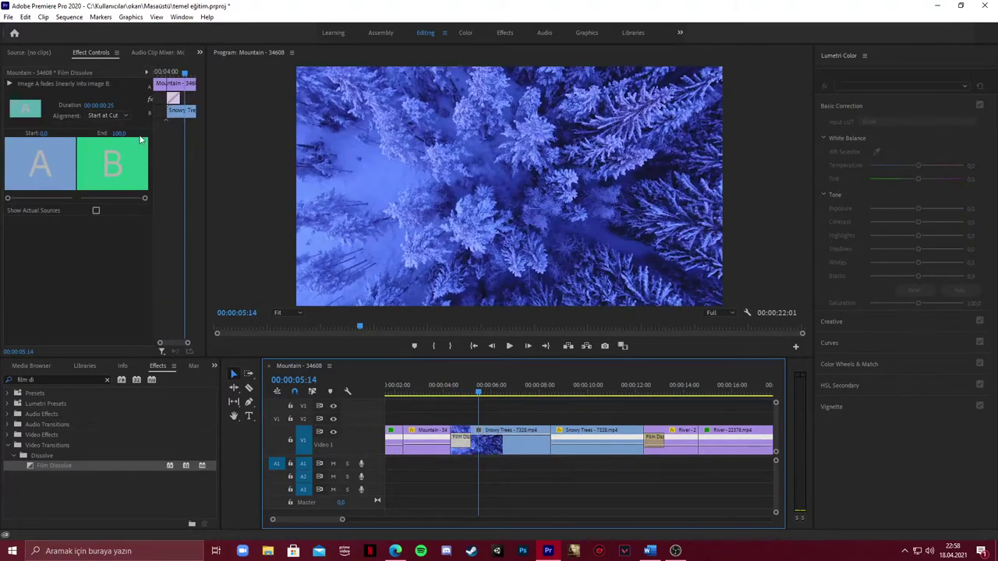
{"action": "left_click", "coordinate": [121, 116]}
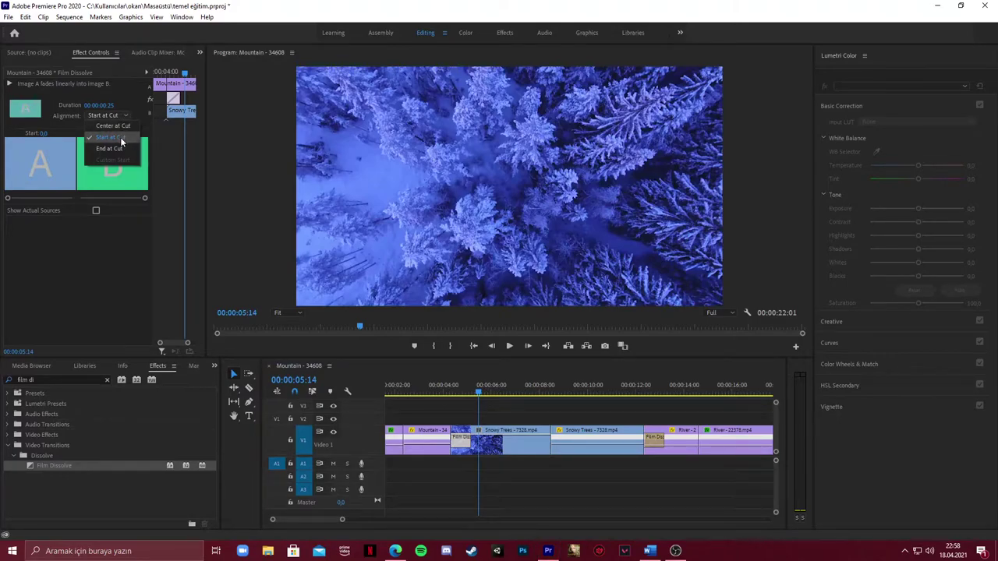
{"action": "left_click", "coordinate": [121, 139]}
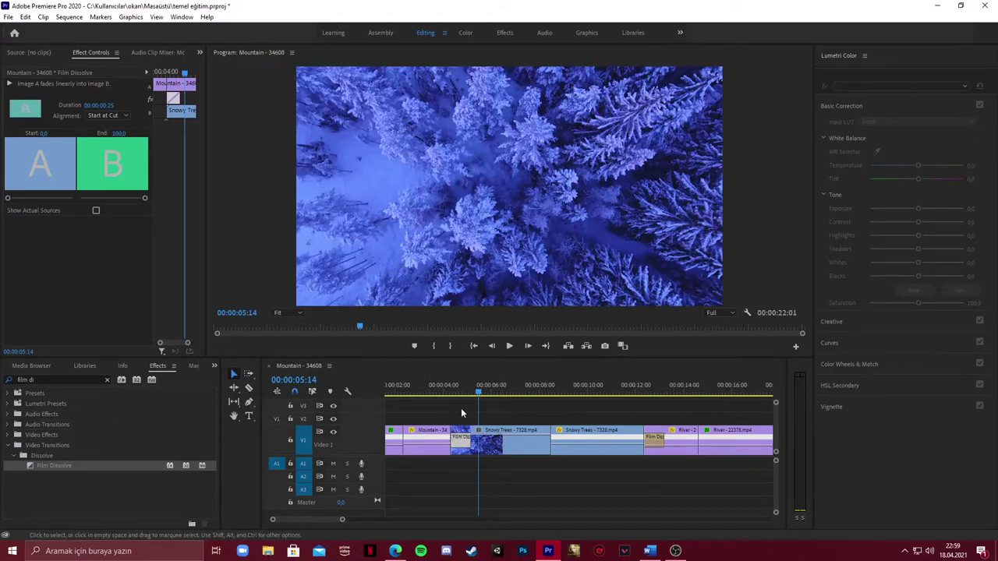
{"action": "left_click", "coordinate": [425, 437]}
{"action": "left_click", "coordinate": [450, 398]}
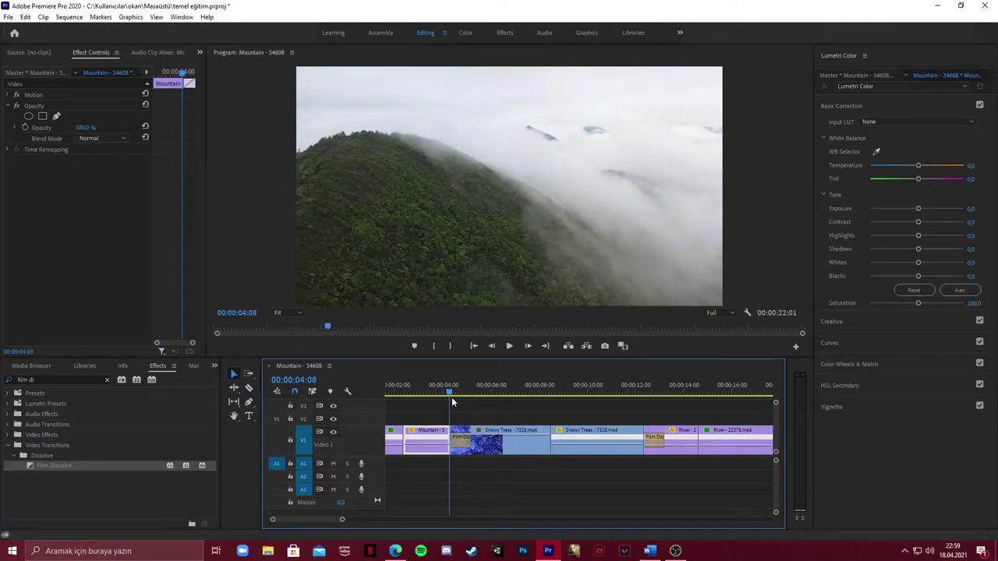
{"action": "mouse_move", "coordinate": [451, 397]}
{"action": "left_mouse_down"}
{"action": "mouse_move", "coordinate": [458, 399]}
{"action": "mouse_move", "coordinate": [448, 397]}
{"action": "left_mouse_up"}
- Change the first dissolve's alignment to Center at Cut and preview it
{"action": "left_click", "coordinate": [456, 440]}
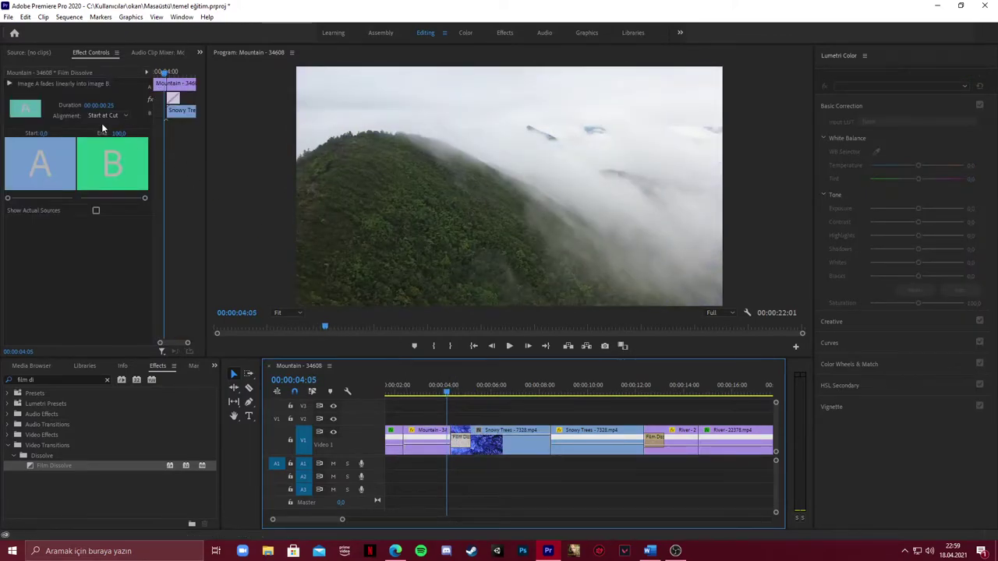
{"action": "left_click", "coordinate": [105, 115]}
{"action": "left_click", "coordinate": [105, 125]}
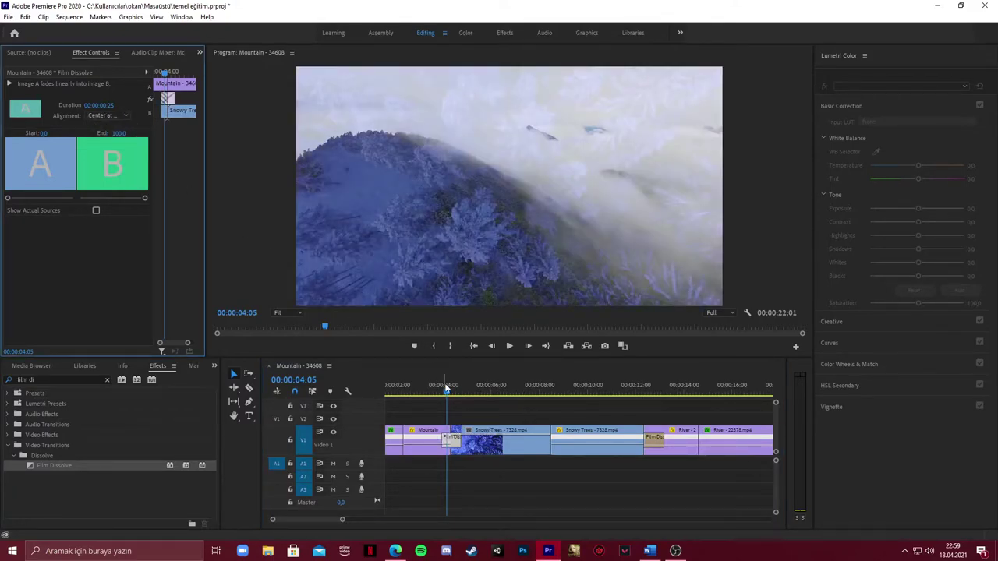
{"action": "mouse_move", "coordinate": [447, 389]}
{"action": "left_mouse_down"}
{"action": "mouse_move", "coordinate": [443, 399]}
{"action": "mouse_move", "coordinate": [467, 395]}
{"action": "left_mouse_up"}
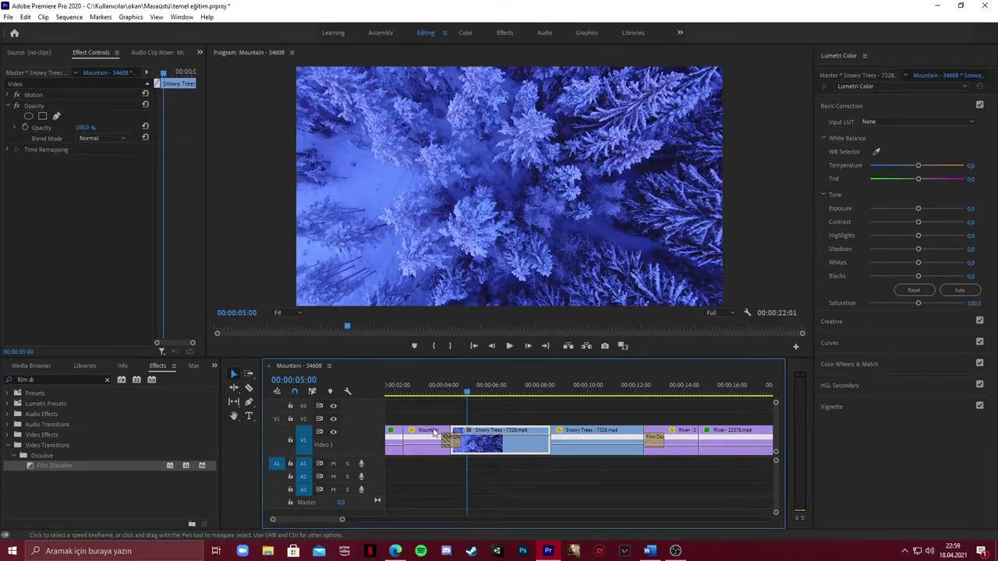
- Set the first Film Dissolve's alignment back to Start at Cut
{"action": "left_click", "coordinate": [456, 388]}
{"action": "left_click", "coordinate": [455, 439]}
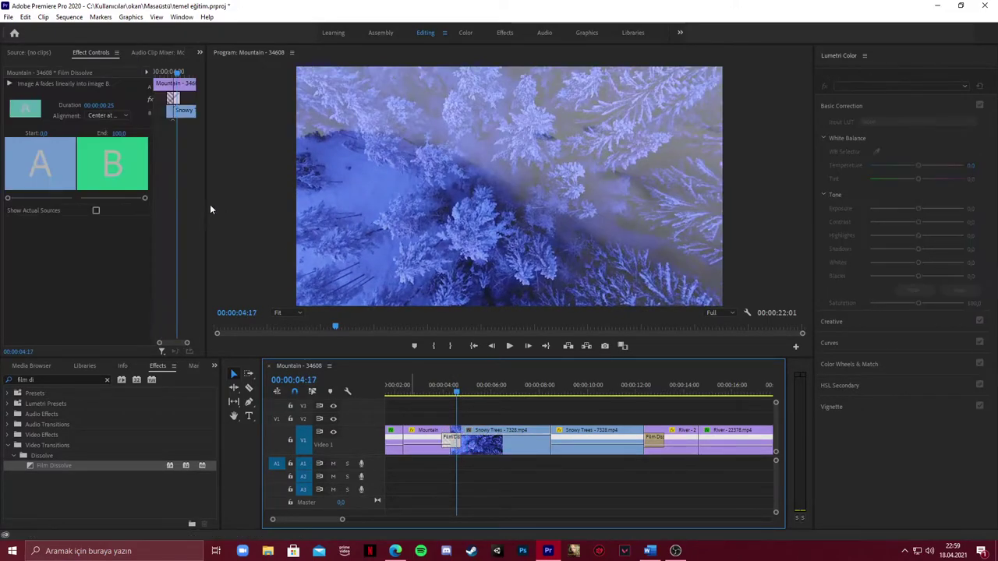
{"action": "left_click", "coordinate": [107, 115]}
{"action": "left_click", "coordinate": [115, 141]}
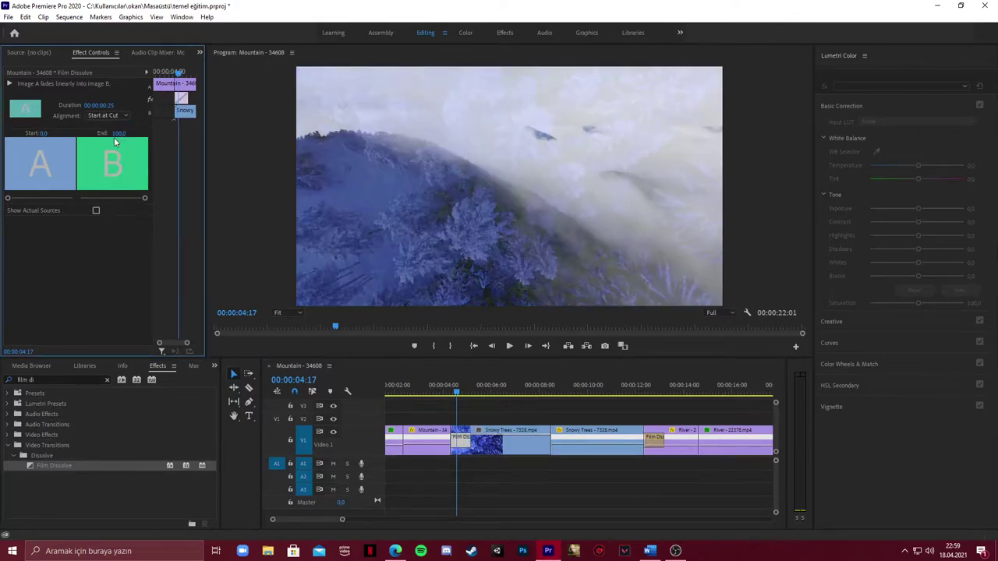
- Set the first dissolve's duration to 00:00:01:05
{"action": "left_click", "coordinate": [455, 437]}
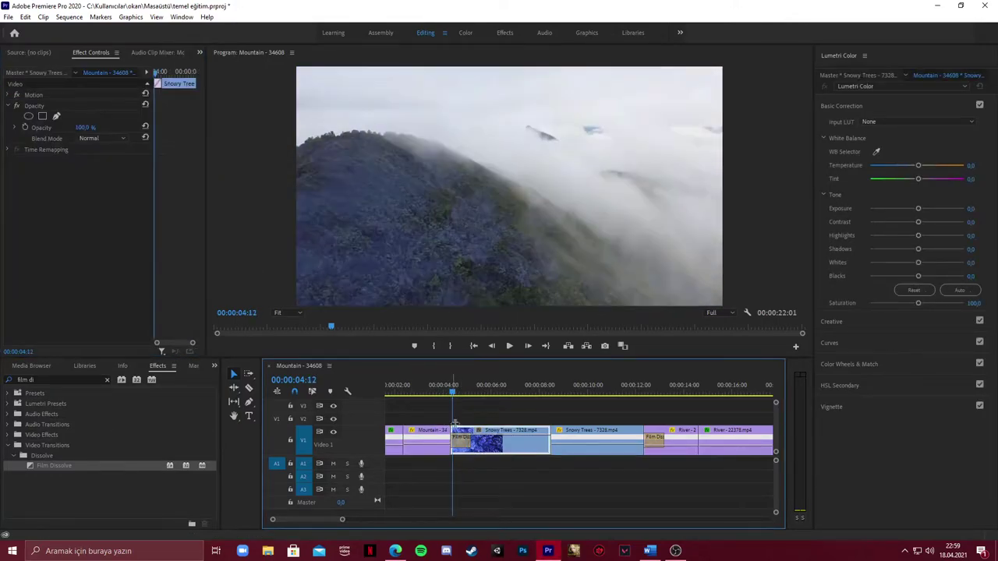
{"action": "left_click", "coordinate": [460, 438]}
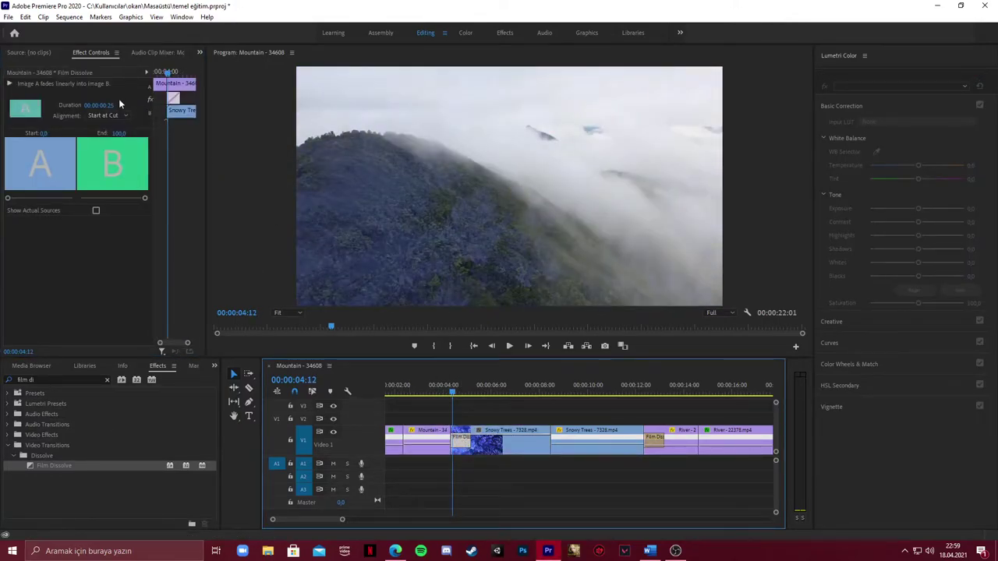
{"action": "left_click", "coordinate": [123, 105]}
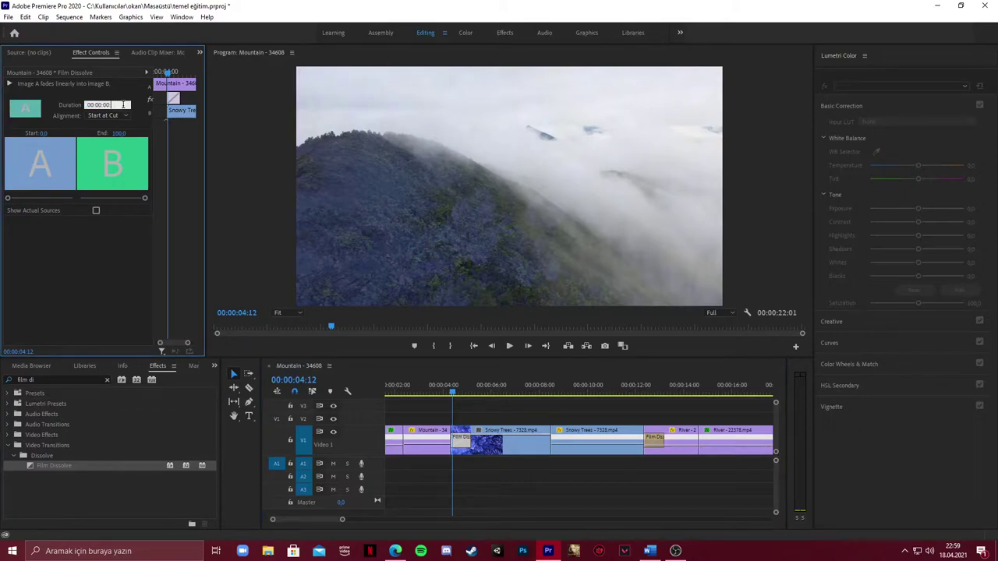
{"action": "type", "text": "105"}
{"action": "key", "text": "Return"}
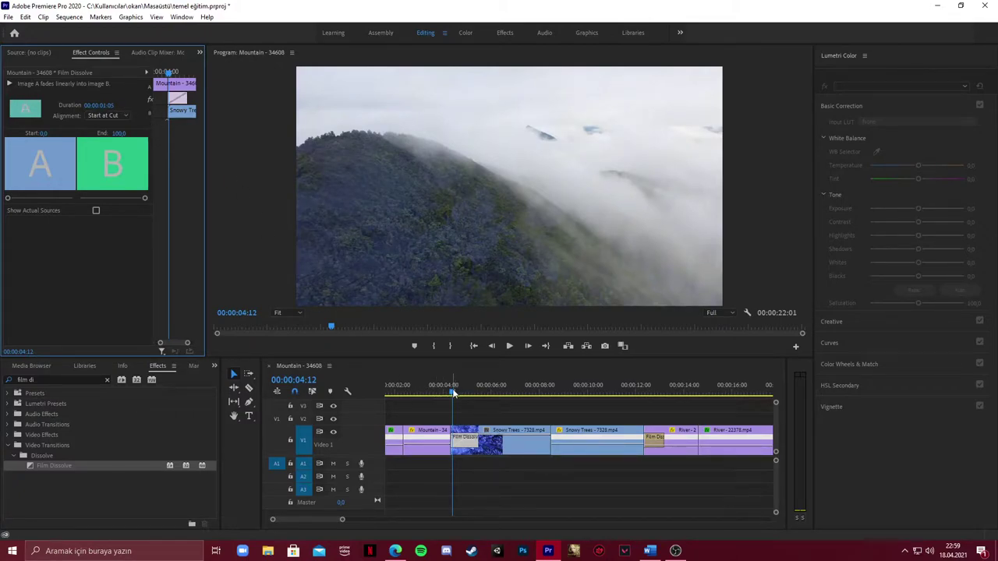
- Shorten the first dissolve's duration to a single frame
{"action": "left_click", "coordinate": [117, 105]}
{"action": "left_click", "coordinate": [121, 105]}
{"action": "key", "text": "BackSpace"}
{"action": "type", "text": "1"}
{"action": "key", "text": "Return"}
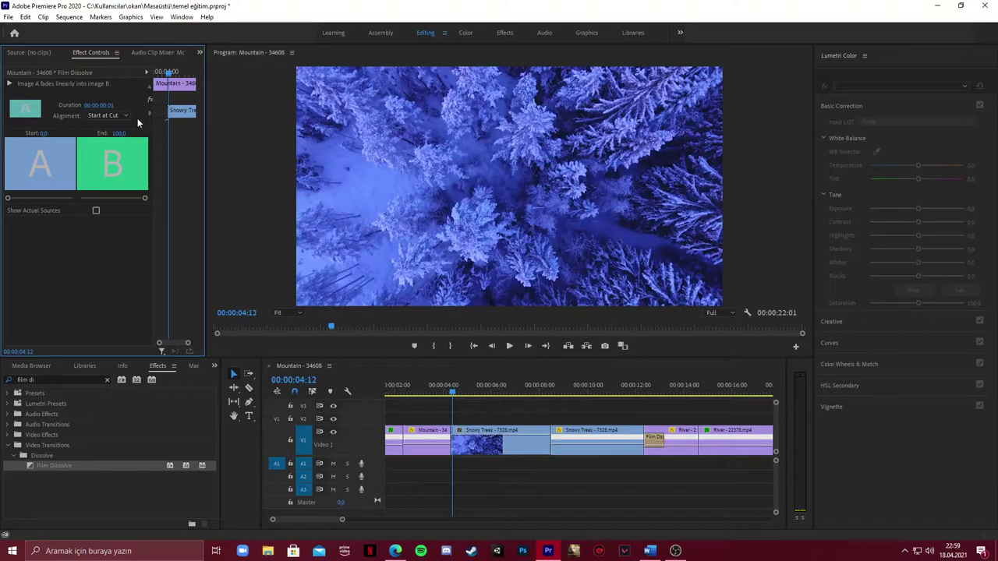
{"action": "left_click", "coordinate": [121, 105]}
{"action": "key", "text": "Return"}
- Lengthen the first dissolve to 00:00:00:27 and play it back
{"action": "left_click_drag", "start_coordinate": [109, 106], "coordinate": [116, 105]}
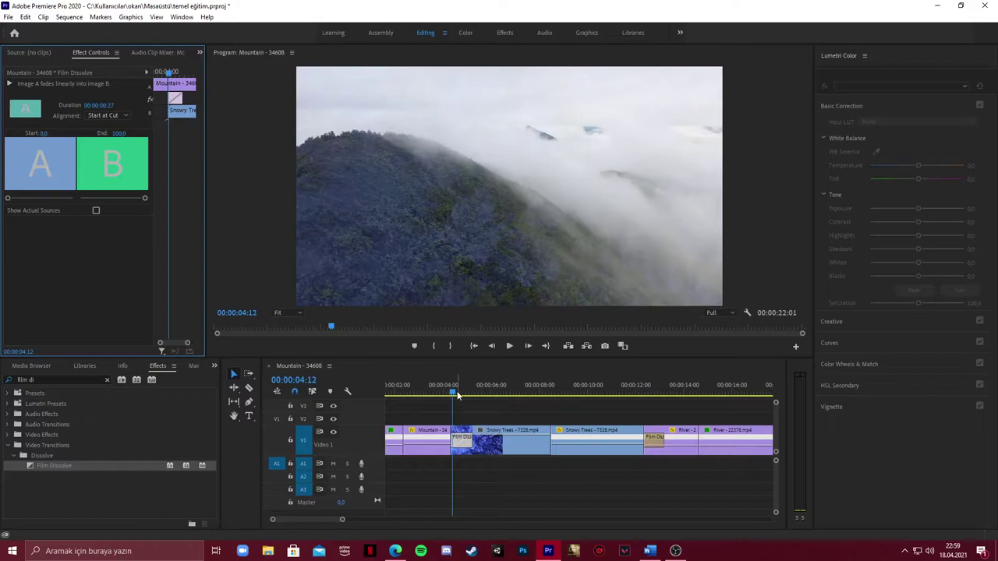
{"action": "left_click", "coordinate": [433, 394]}
{"action": "key", "text": "space"}
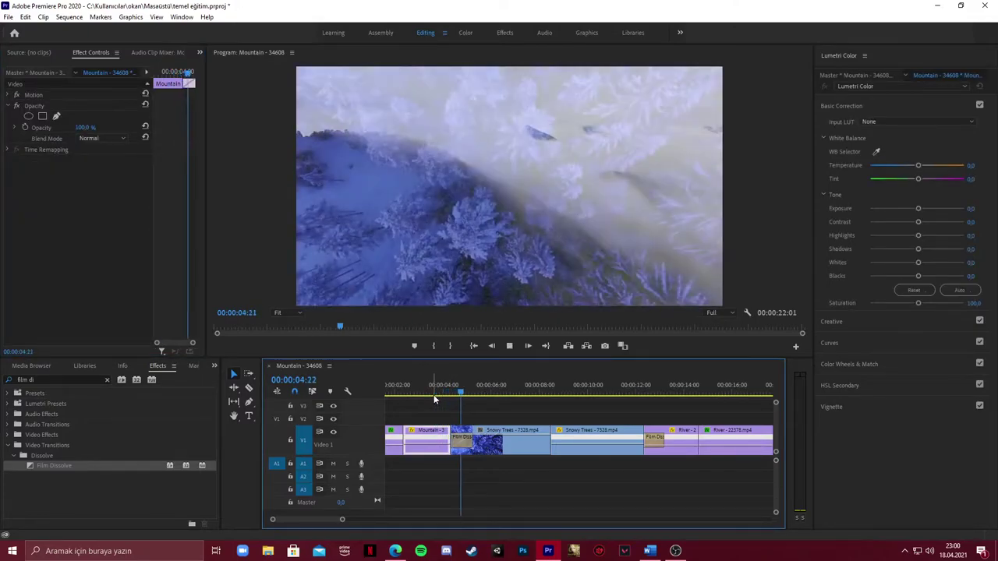
{"action": "key", "text": "space"}
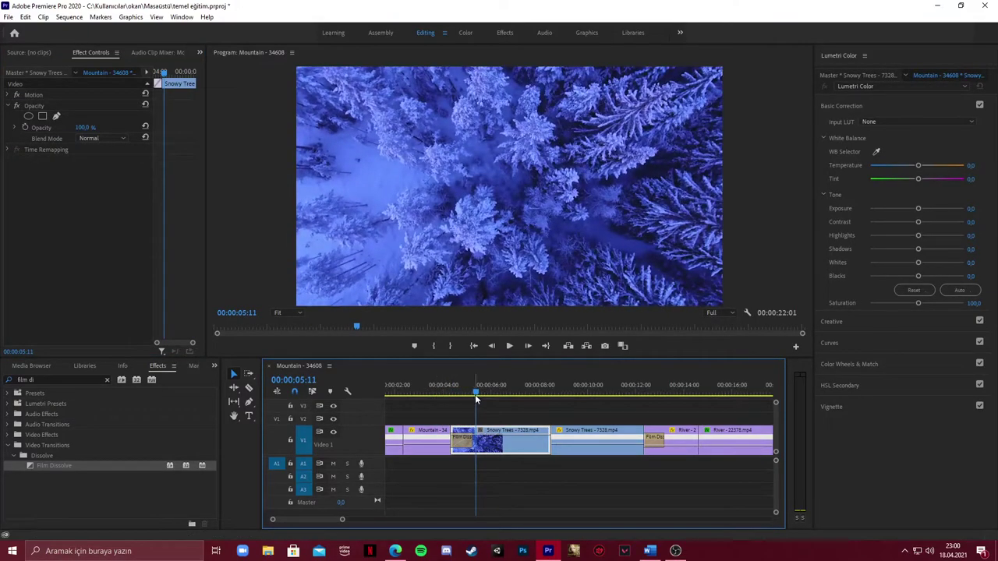
- Set the Snowy Trees–River dissolve's duration to 00:00:00:27
{"action": "left_click_drag", "start_coordinate": [473, 399], "coordinate": [624, 399]}
{"action": "left_click", "coordinate": [662, 444]}
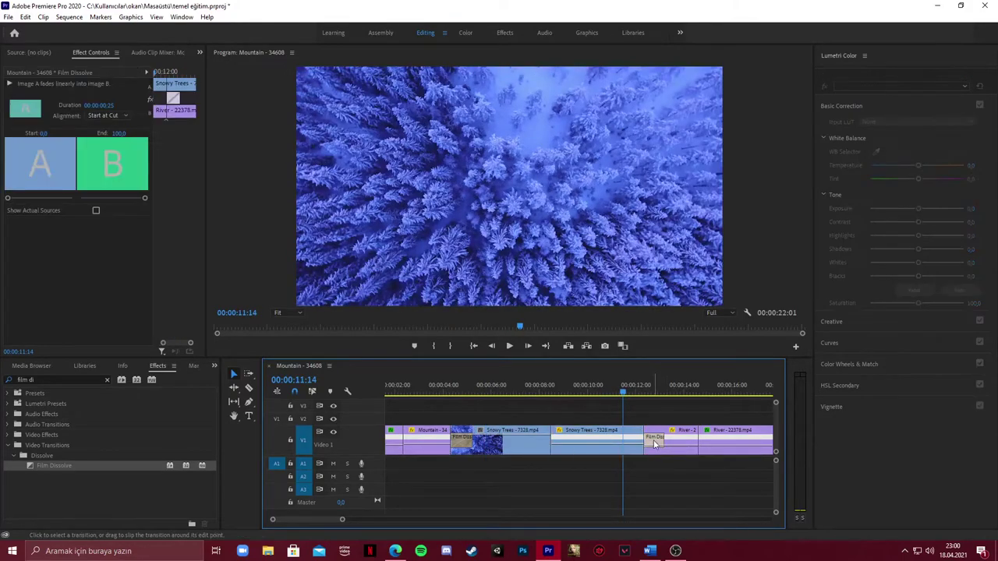
{"action": "left_click", "coordinate": [119, 104]}
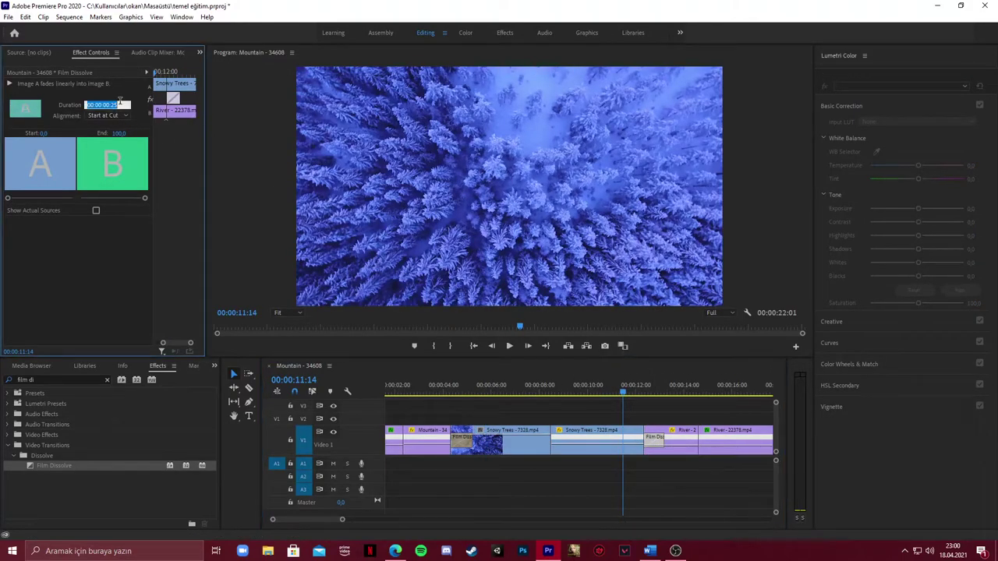
{"action": "left_click", "coordinate": [119, 104]}
{"action": "key", "text": "Return"}
- Zoom out to the whole sequence and clear the 'film di' Effects search, collapsing the transition folders
{"action": "key", "text": "minus"}
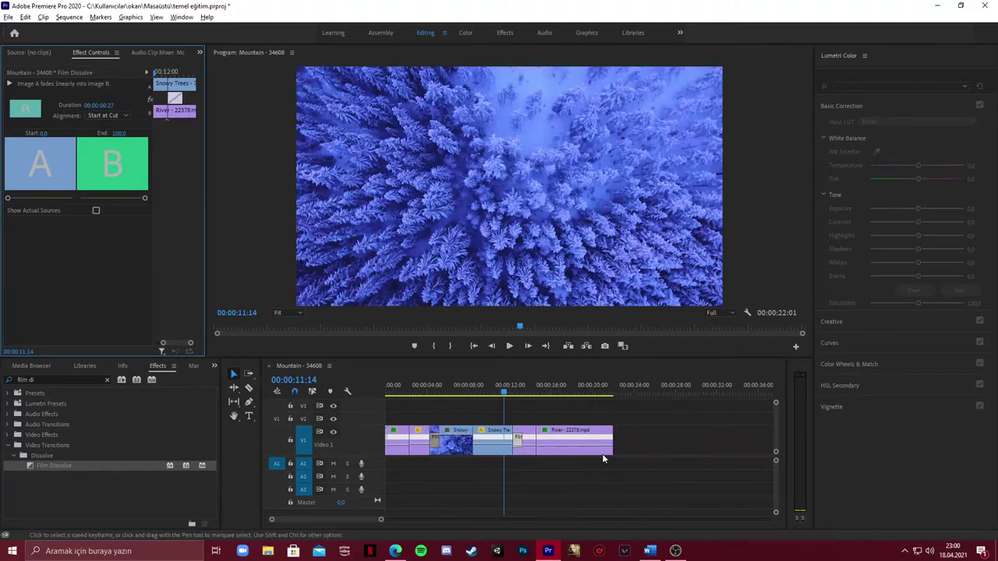
{"action": "left_click_drag", "start_coordinate": [505, 394], "coordinate": [438, 405]}
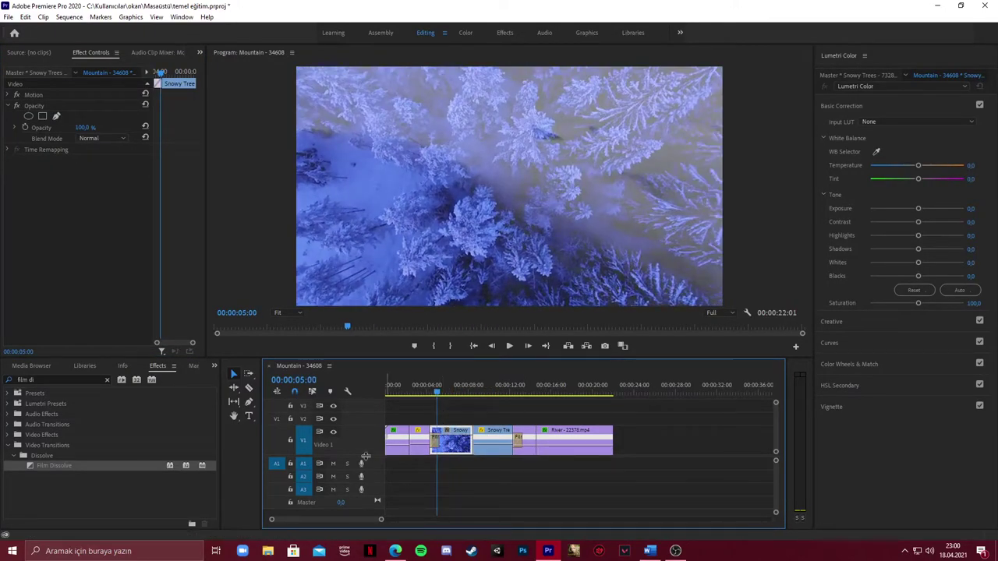
{"action": "left_click", "coordinate": [10, 457]}
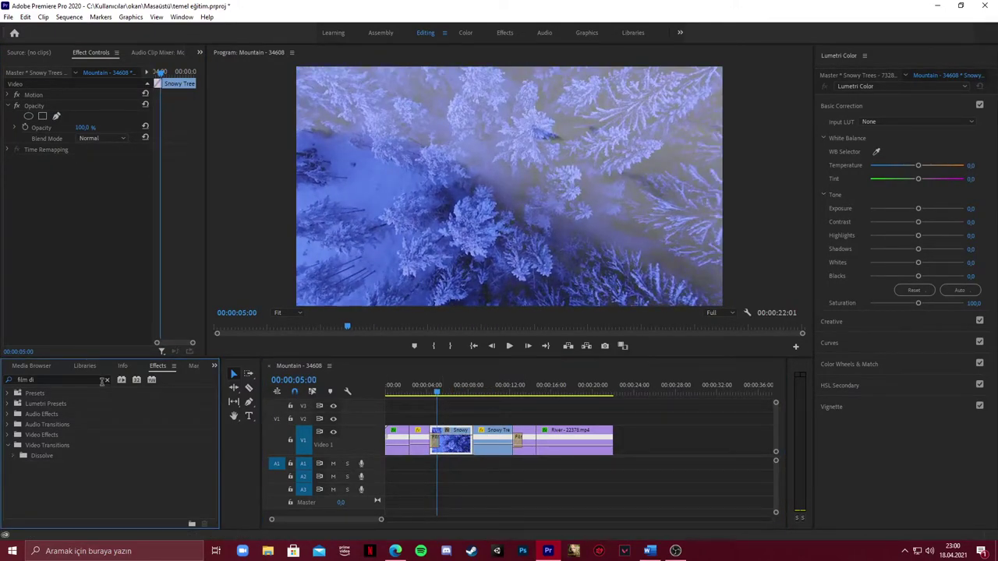
{"action": "left_click", "coordinate": [106, 381]}
{"action": "left_click", "coordinate": [9, 445]}
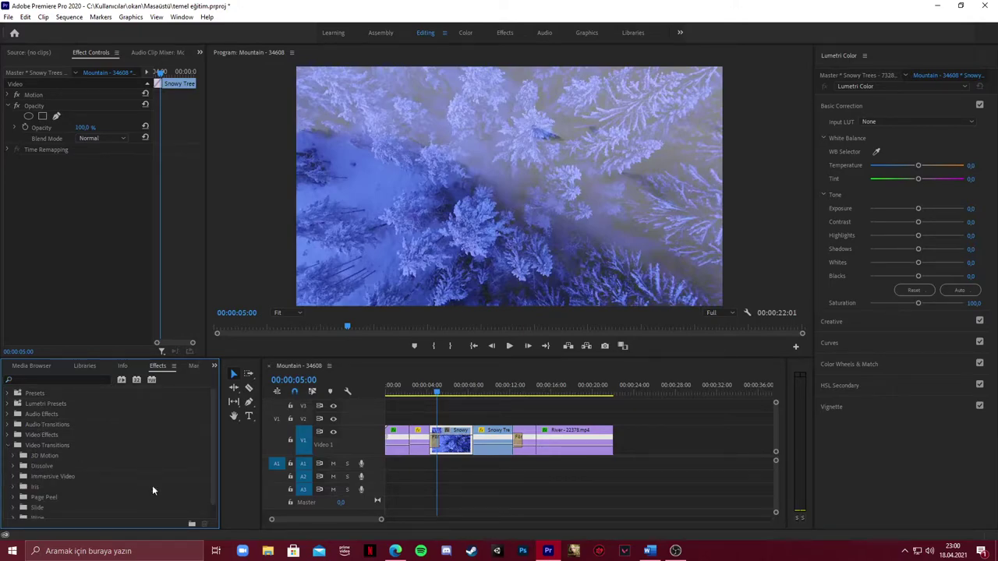
{"action": "scroll", "coordinate": [81, 462], "scroll_direction": "down", "scroll_amount": 1}
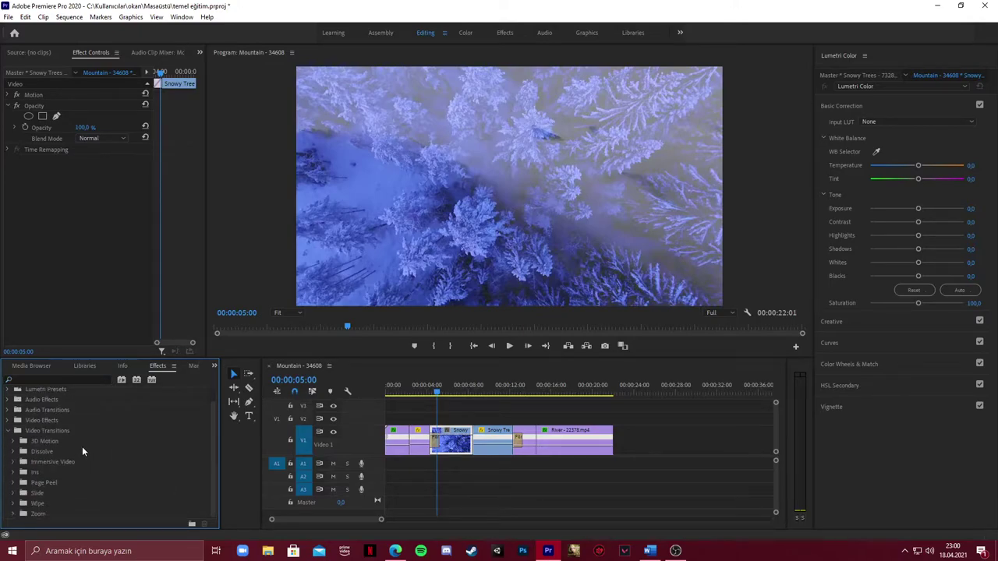
{"action": "left_click", "coordinate": [13, 452]}
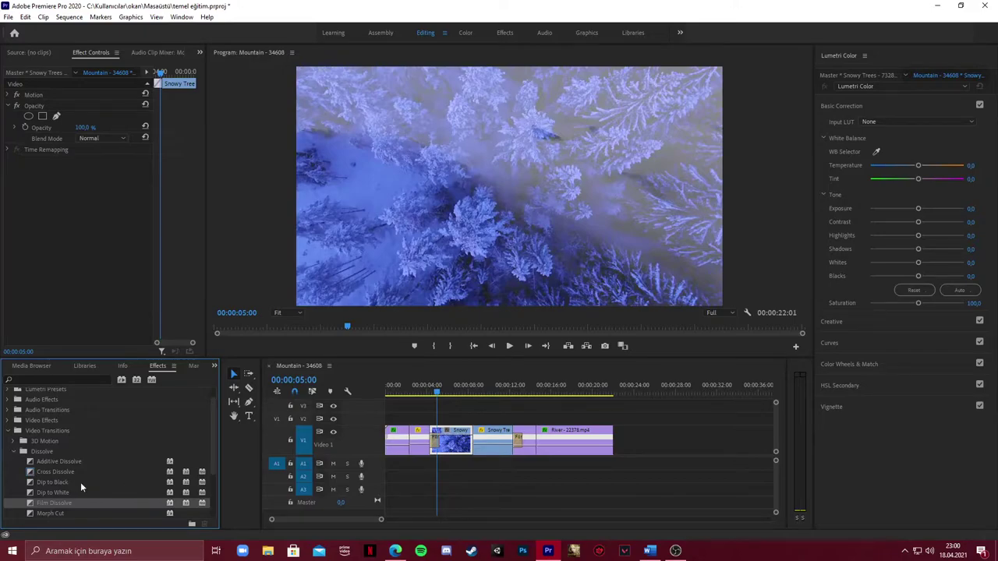
{"action": "scroll", "coordinate": [80, 487], "scroll_direction": "down", "scroll_amount": 1}
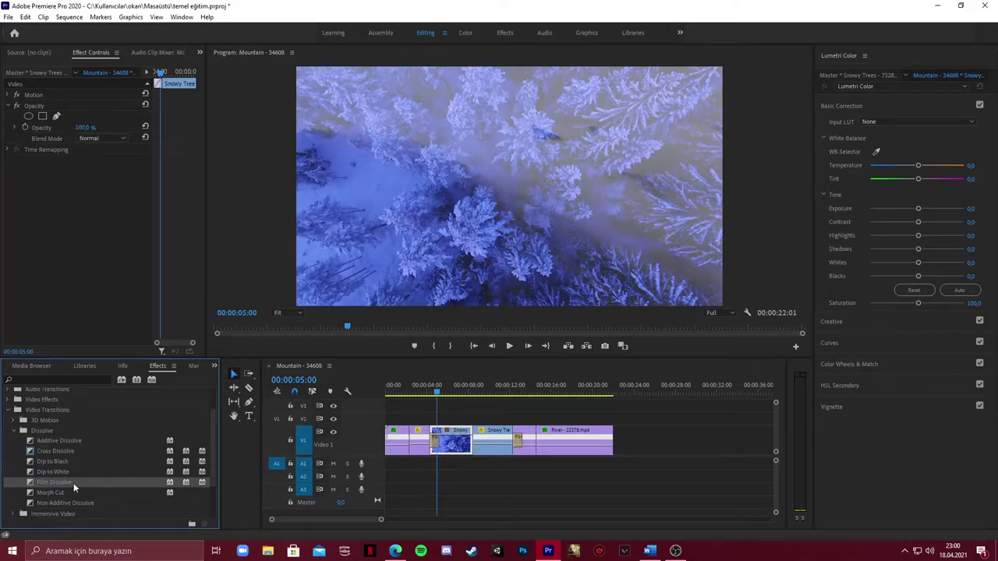
{"action": "left_click", "coordinate": [13, 431]}
{"action": "left_click", "coordinate": [12, 420]}
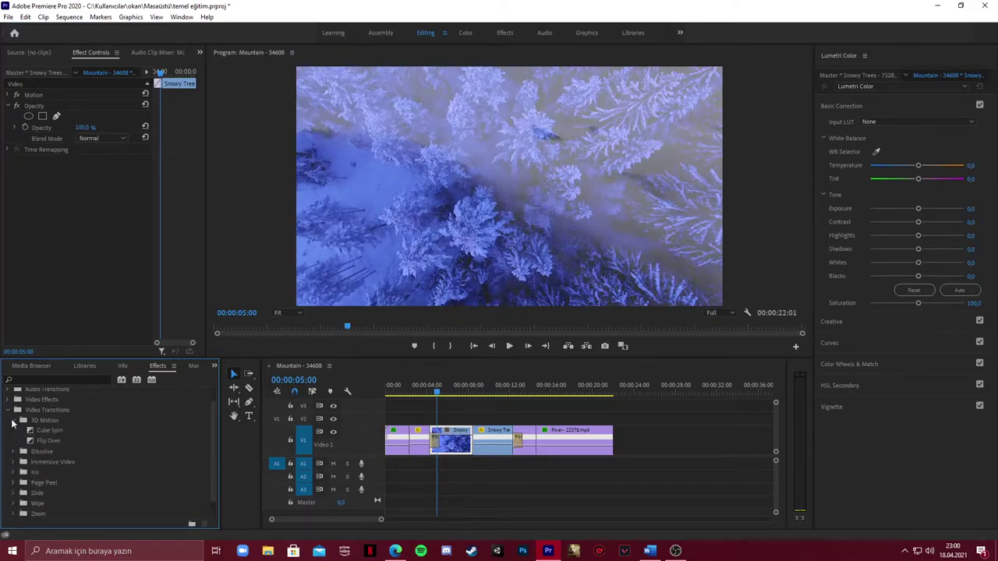
{"action": "left_click", "coordinate": [8, 410]}
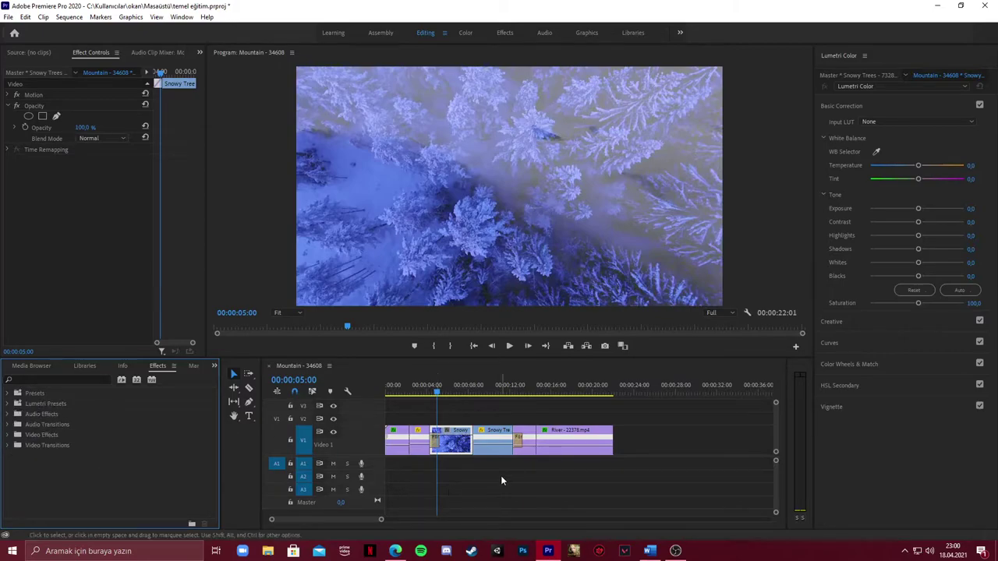
{"action": "left_click_drag", "start_coordinate": [440, 395], "coordinate": [422, 394]}
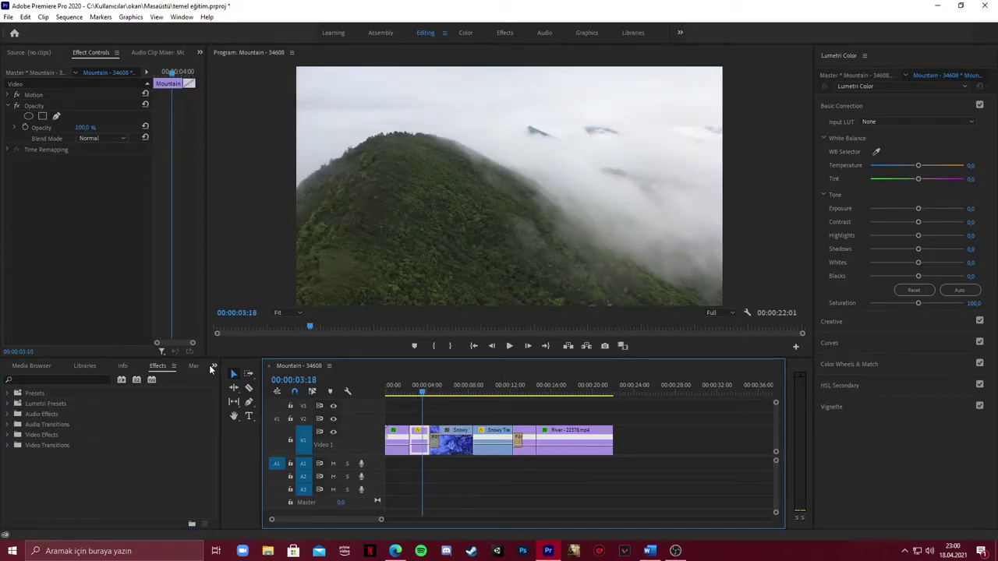
- Drag the piano music file from the Project panel onto audio track A1 at the start
{"action": "left_click", "coordinate": [215, 365]}
{"action": "left_click", "coordinate": [226, 378]}
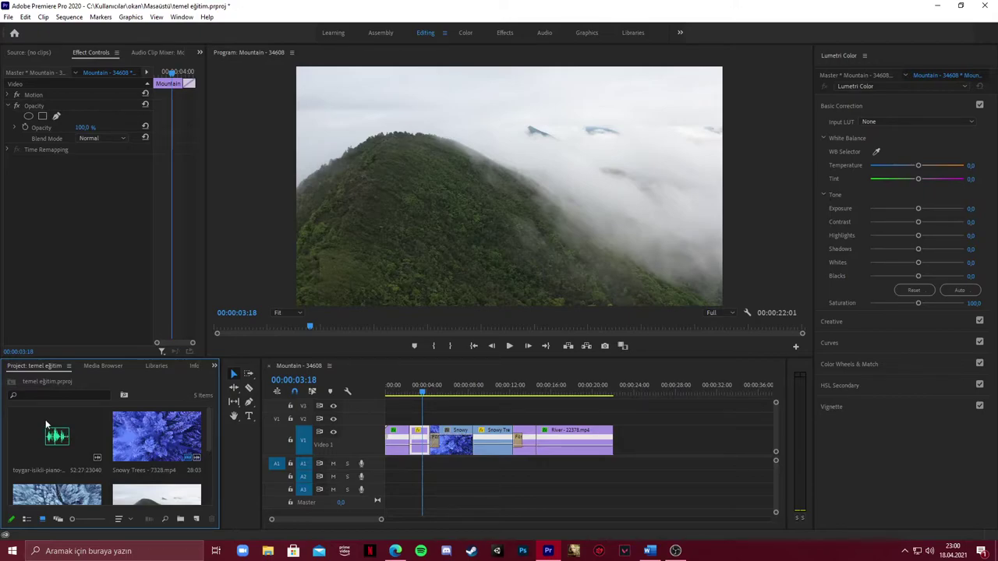
{"action": "left_click_drag", "start_coordinate": [46, 425], "coordinate": [393, 471]}
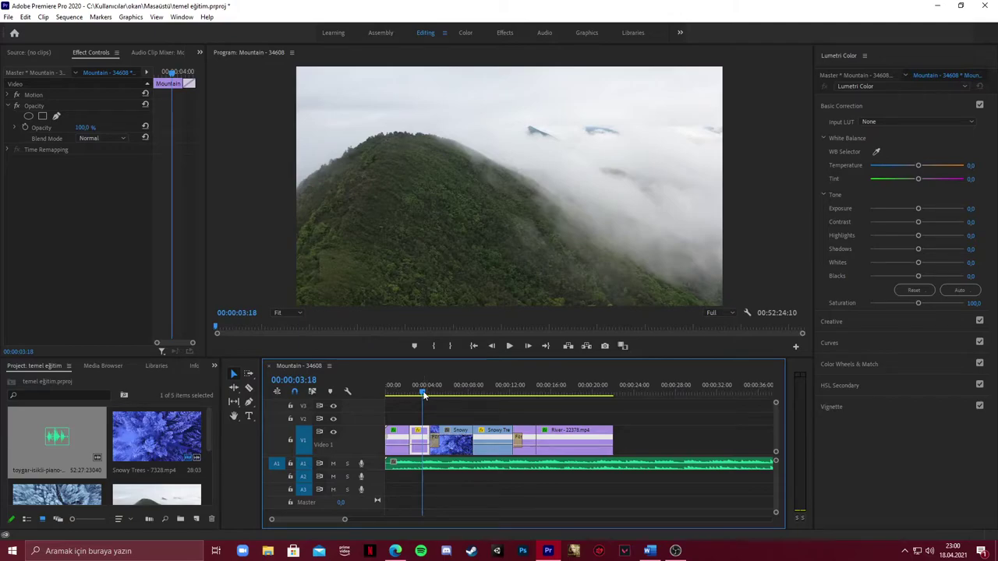
{"action": "left_click_drag", "start_coordinate": [423, 390], "coordinate": [514, 392]}
- Zoom out to see the whole music clip and park the playhead at 00:03:02:06
{"action": "key", "text": "backslash"}
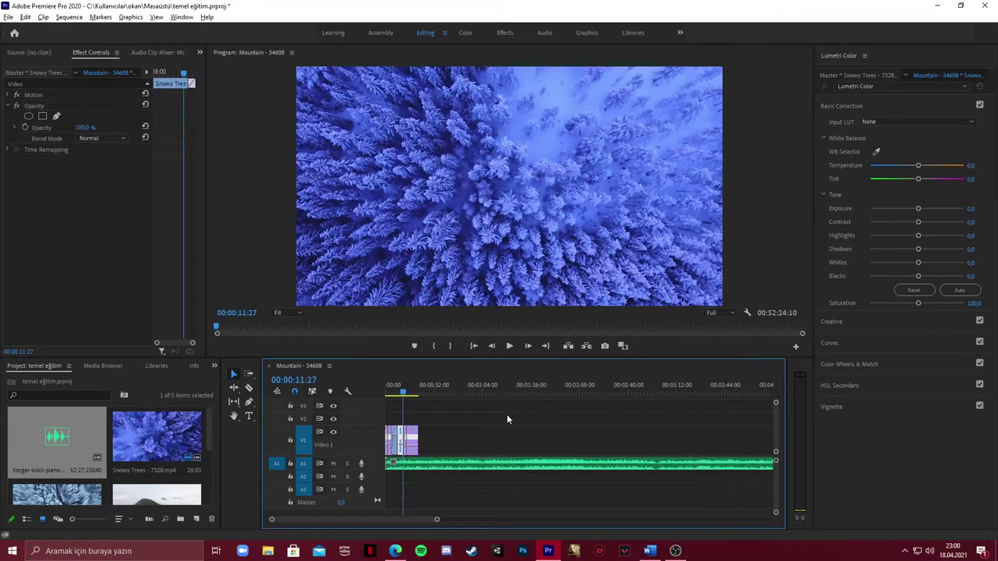
{"action": "key", "text": "minus"}
{"action": "key", "text": "minus"}
{"action": "key", "text": "minus"}
{"action": "key", "text": "minus"}
{"action": "key", "text": "minus"}
{"action": "key", "text": "minus"}
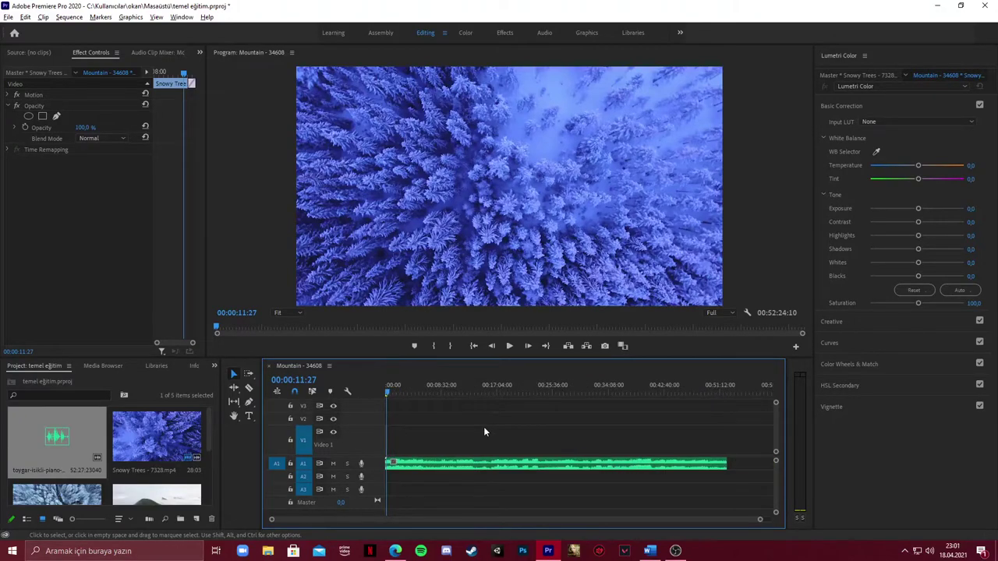
{"action": "key", "text": "minus"}
{"action": "key", "text": "minus"}
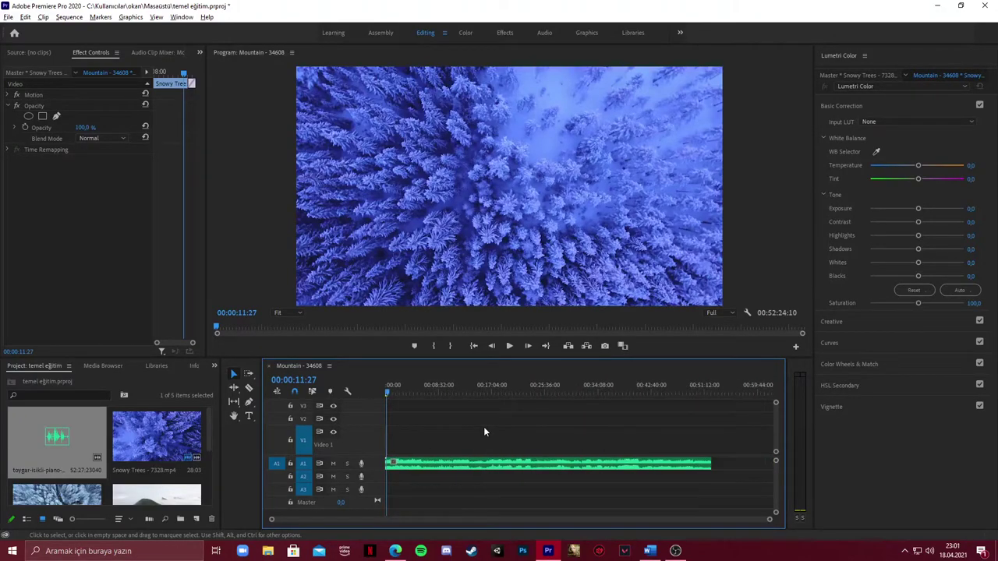
{"action": "key", "text": "equal"}
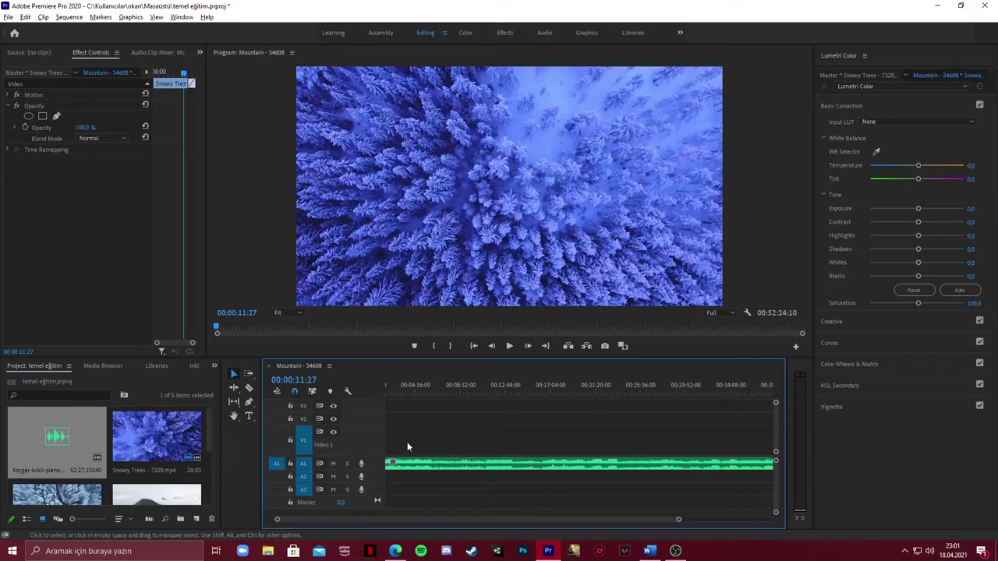
{"action": "key", "text": "equal"}
{"action": "key", "text": "equal"}
{"action": "key", "text": "equal"}
{"action": "left_click_drag", "start_coordinate": [392, 399], "coordinate": [392, 395]}
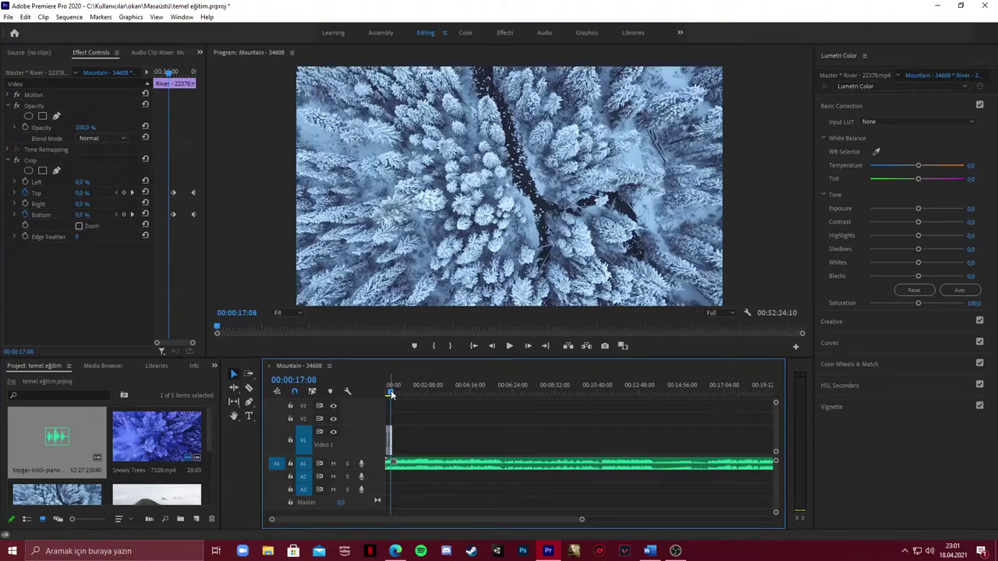
{"action": "mouse_move", "coordinate": [392, 396]}
{"action": "left_mouse_down"}
{"action": "mouse_move", "coordinate": [477, 394]}
{"action": "mouse_move", "coordinate": [446, 394]}
{"action": "left_mouse_up"}
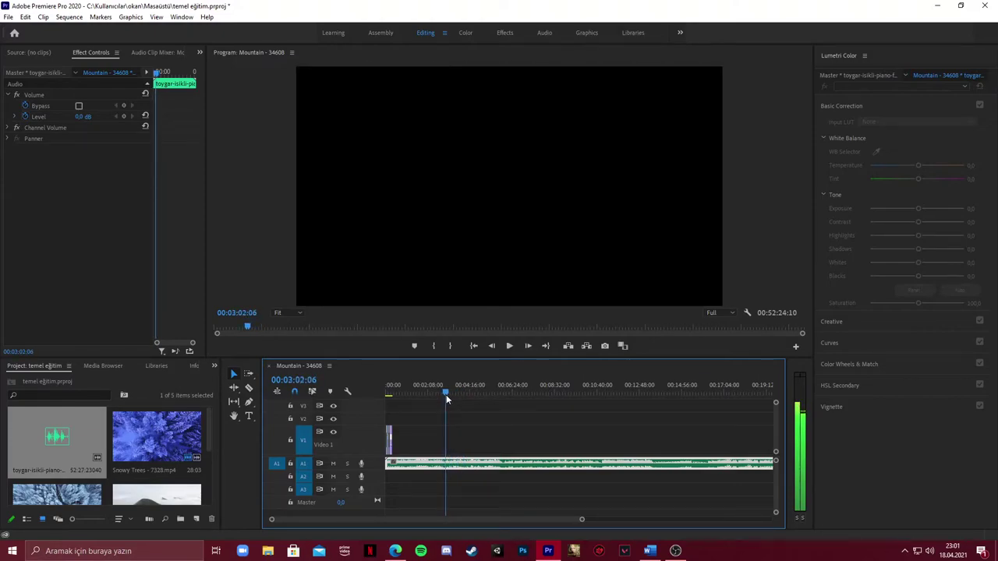
{"action": "left_click_drag", "start_coordinate": [446, 395], "coordinate": [446, 395]}
- Razor the music at 00:03:02:06, delete the opening part, and slide the rest to the start
{"action": "key", "text": "c"}
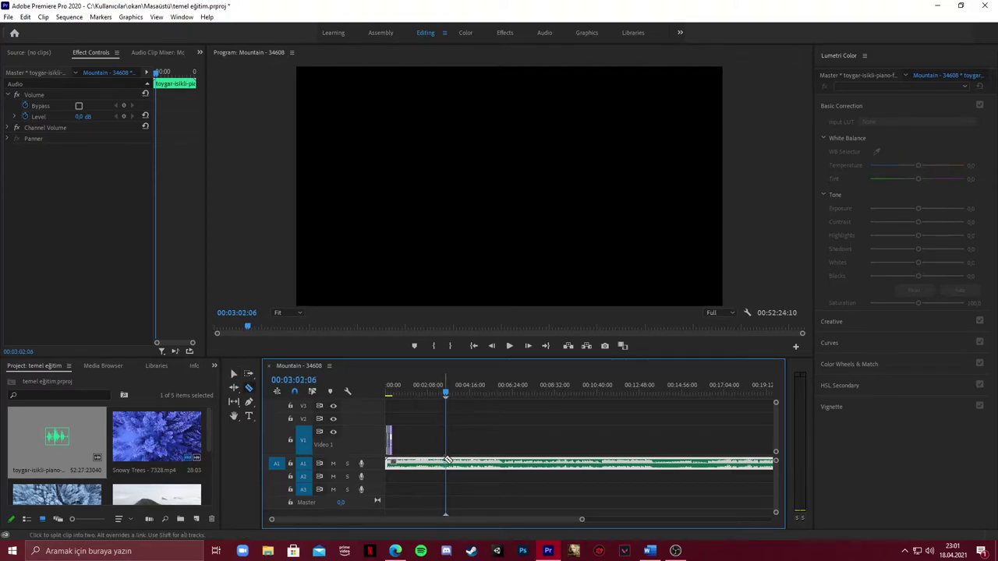
{"action": "left_click", "coordinate": [447, 463]}
{"action": "key", "text": "v"}
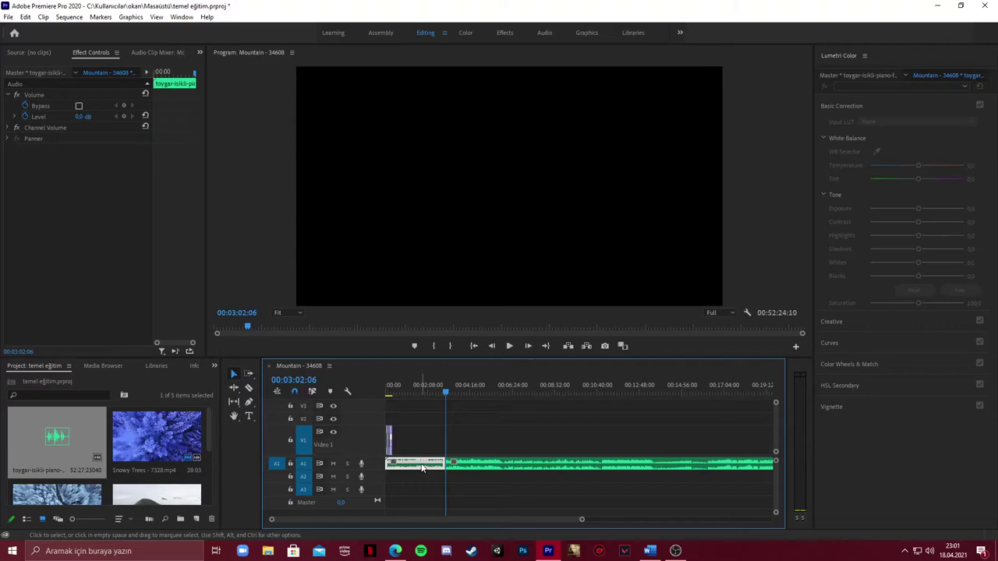
{"action": "key", "text": "Delete"}
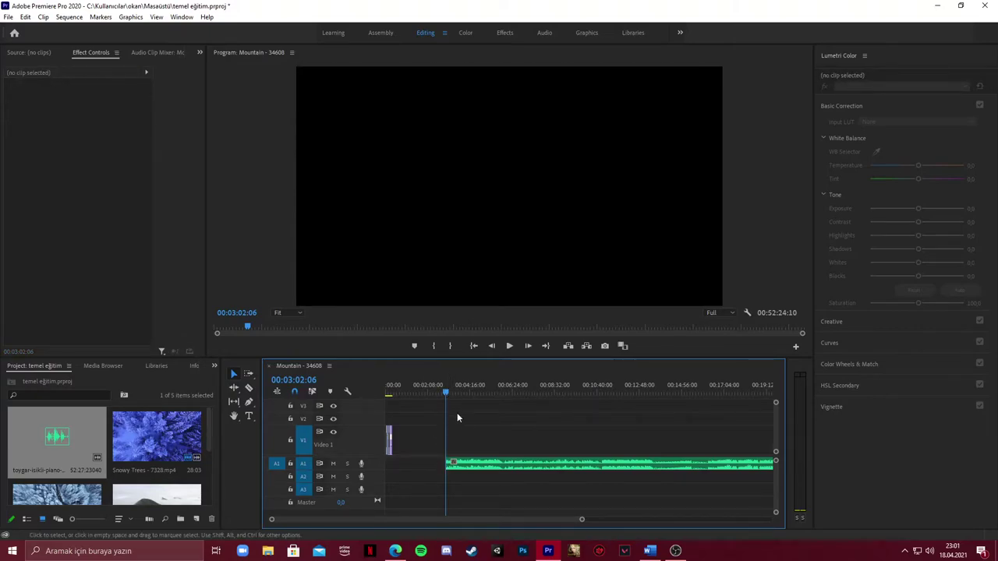
{"action": "left_click_drag", "start_coordinate": [473, 463], "coordinate": [418, 473]}
- Zoom in and place the playhead at the River clip's end, around 00:00:21:27
{"action": "key", "text": "equal"}
{"action": "key", "text": "equal"}
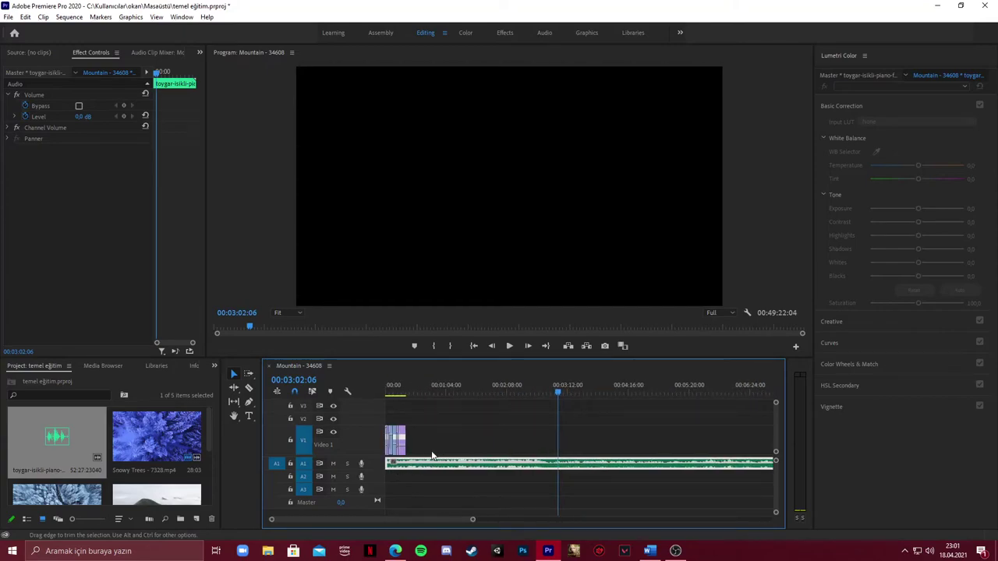
{"action": "key", "text": "equal"}
{"action": "key", "text": "equal"}
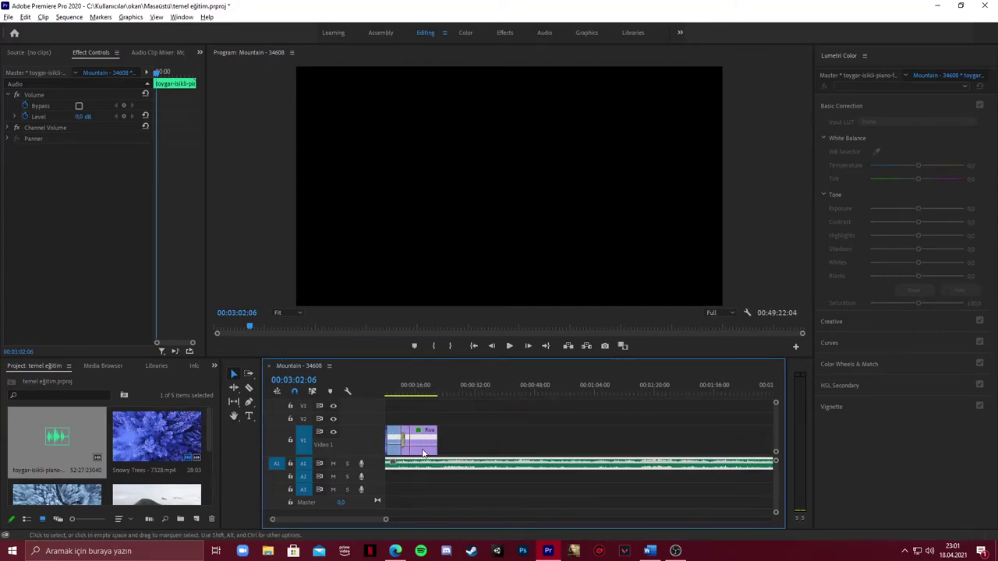
{"action": "key", "text": "equal"}
{"action": "scroll", "coordinate": [423, 454], "scroll_direction": "up", "scroll_amount": 3}
{"action": "left_click", "coordinate": [558, 395]}
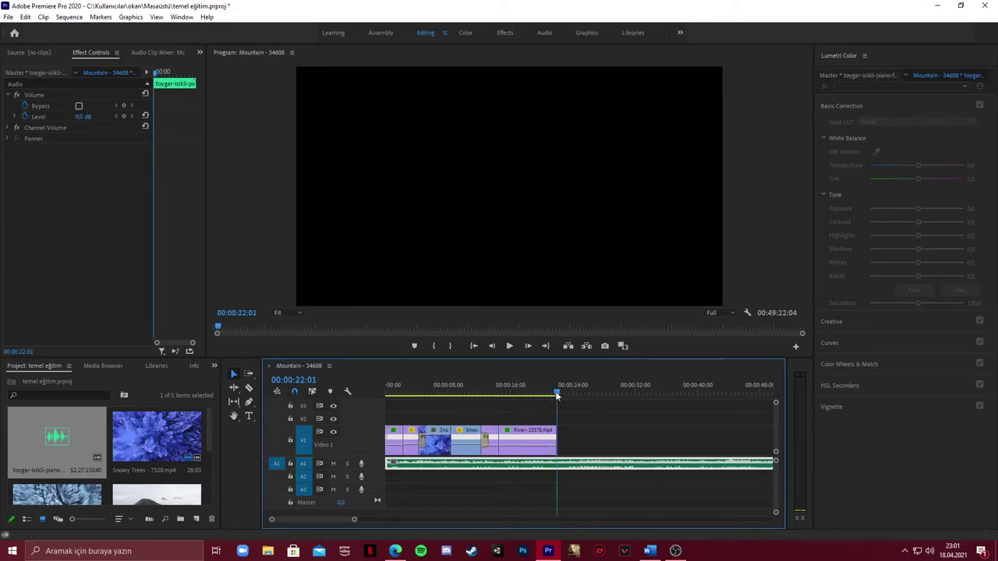
{"action": "mouse_move", "coordinate": [557, 395]}
{"action": "left_mouse_down"}
{"action": "mouse_move", "coordinate": [547, 395]}
{"action": "mouse_move", "coordinate": [556, 396]}
{"action": "left_mouse_up"}
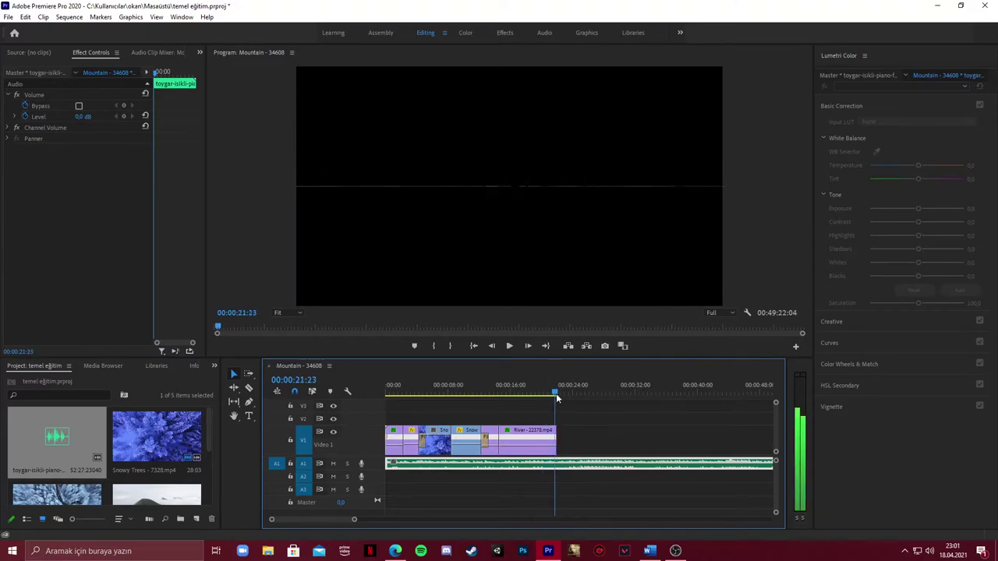
- Razor the music at the video's end and delete the leftover tail
{"action": "key", "text": "c"}
{"action": "left_click", "coordinate": [558, 464]}
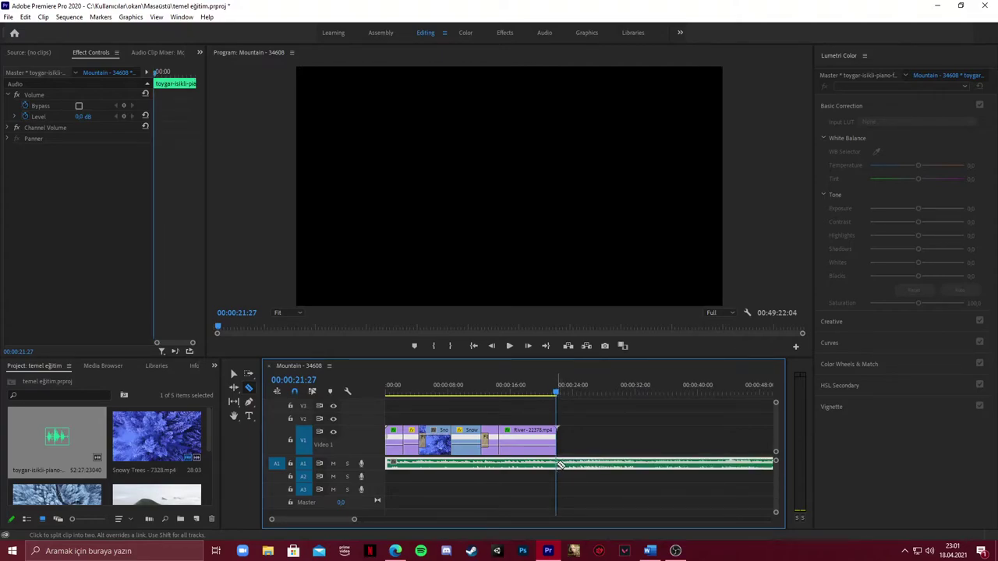
{"action": "key", "text": "v"}
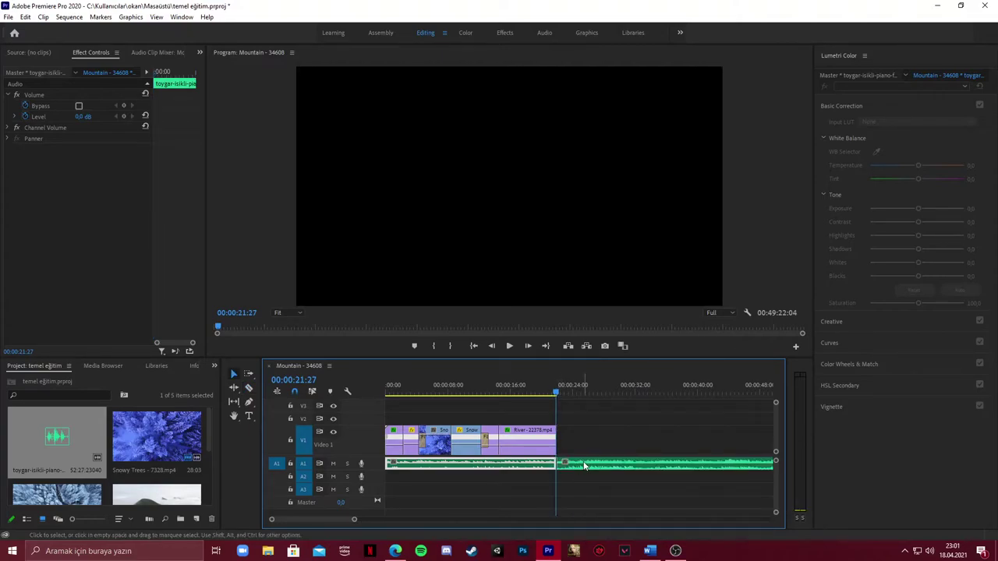
{"action": "left_click", "coordinate": [565, 464]}
{"action": "key", "text": "Delete"}
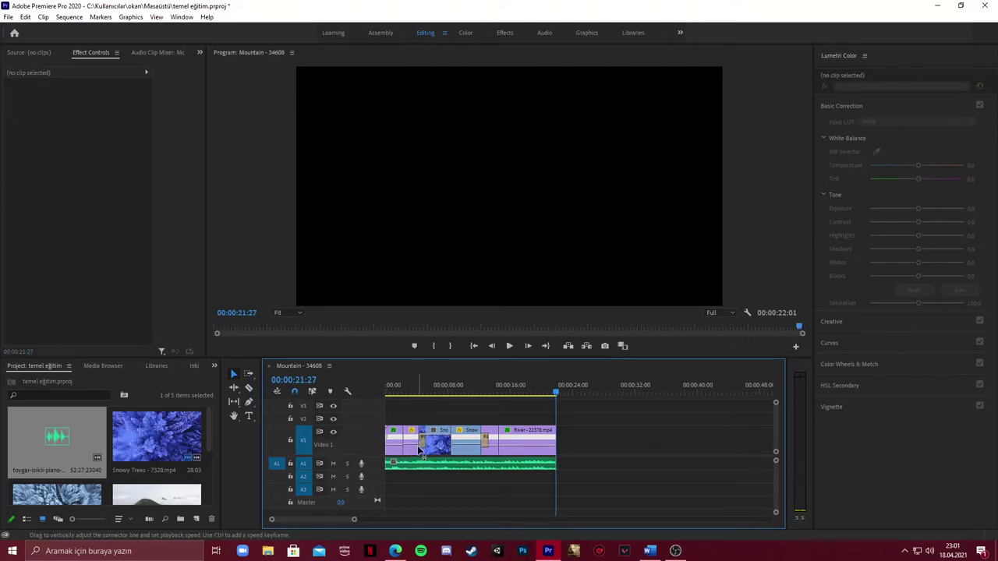
{"action": "mouse_move", "coordinate": [556, 394]}
{"action": "left_mouse_down"}
{"action": "mouse_move", "coordinate": [461, 398]}
{"action": "mouse_move", "coordinate": [544, 397]}
{"action": "left_mouse_up"}
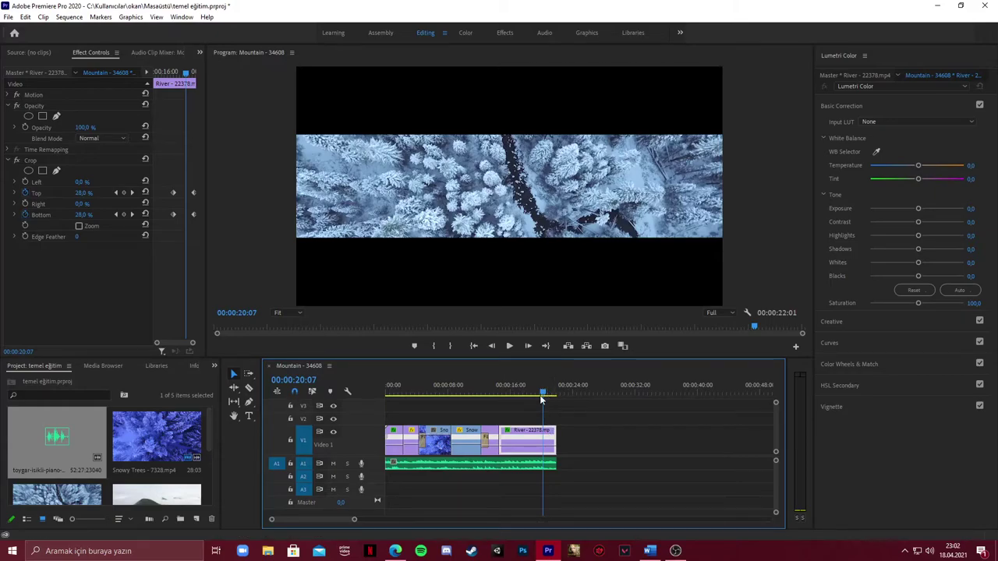
- Scrub back through the River clip and select the piano music to show its 0.0 dB Volume
{"action": "left_click_drag", "start_coordinate": [543, 393], "coordinate": [505, 398]}
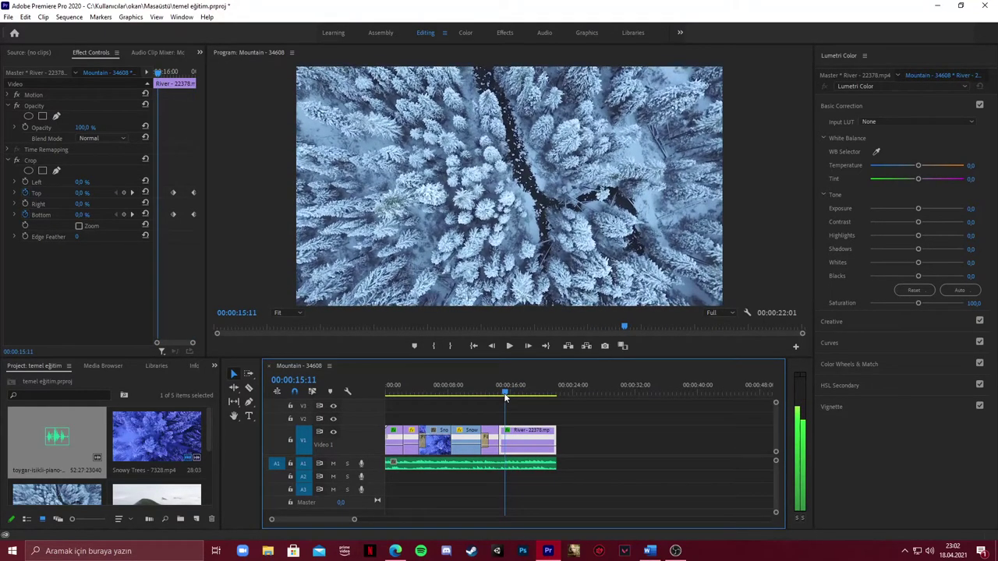
{"action": "left_click", "coordinate": [511, 468]}
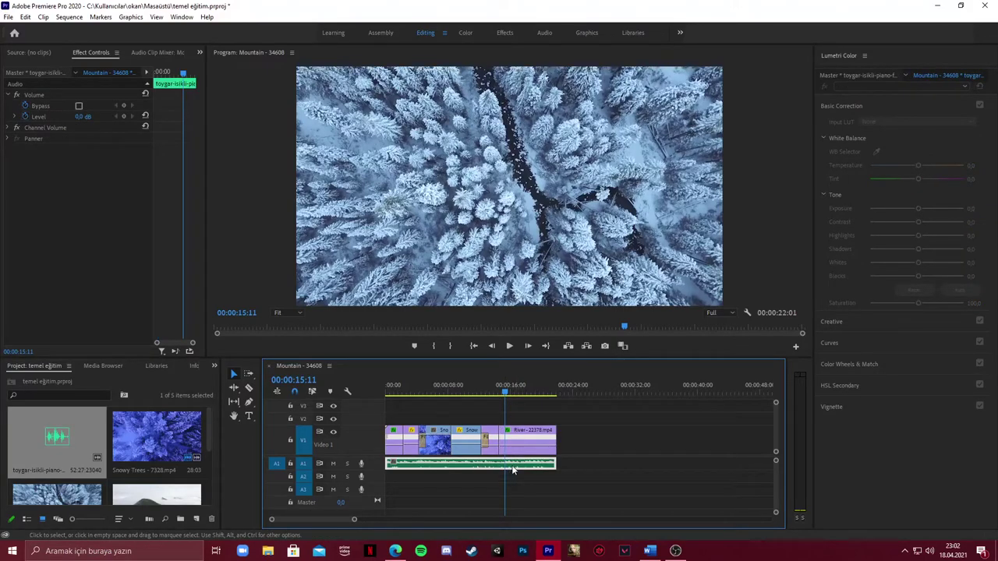
- Keyframe the music Level at 0 dB at 00:00:15, then drop it to -281.1 dB at the River clip's end
{"action": "left_click", "coordinate": [26, 117]}
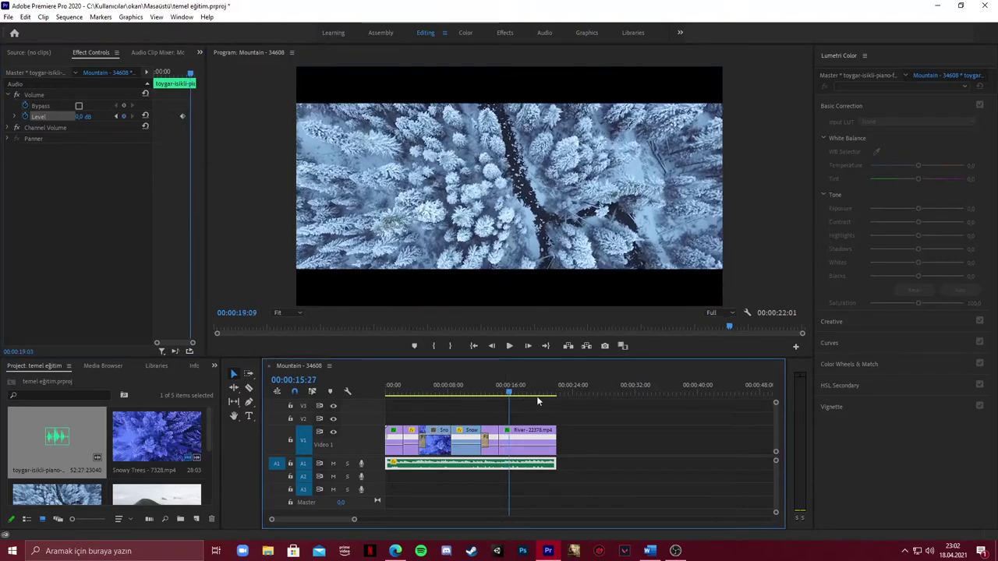
{"action": "left_click_drag", "start_coordinate": [505, 396], "coordinate": [555, 396]}
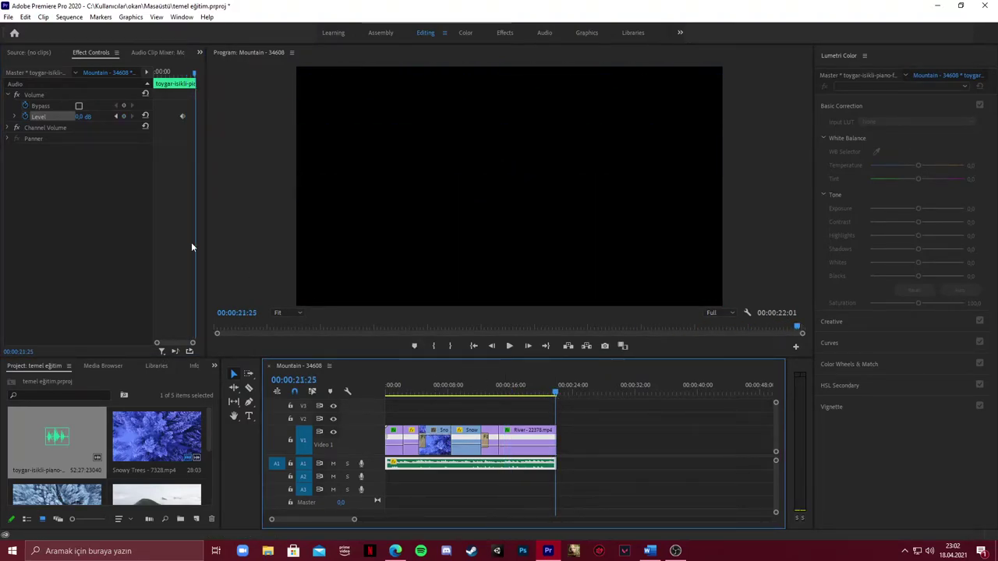
{"action": "left_click", "coordinate": [85, 117]}
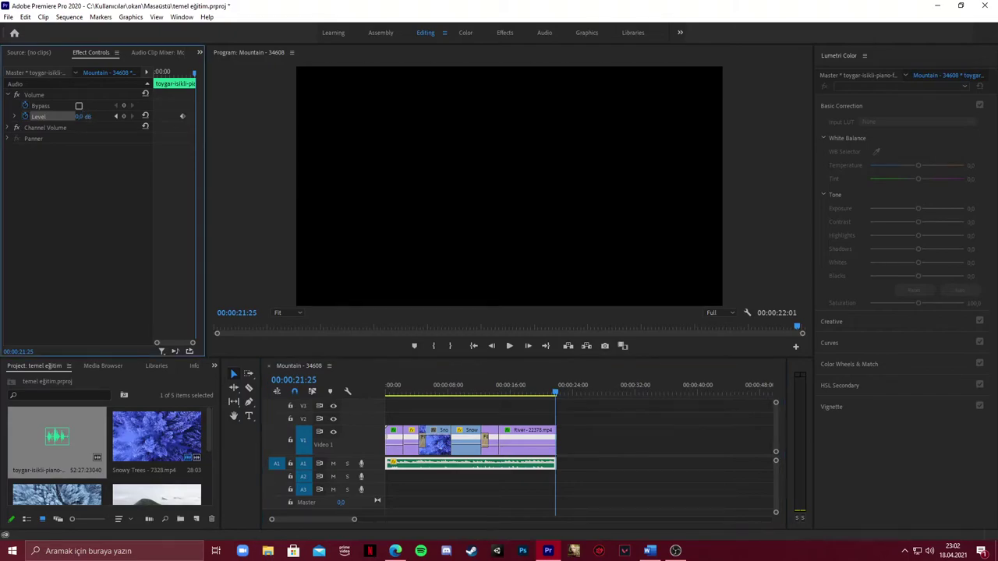
{"action": "left_click_drag", "start_coordinate": [85, 117], "coordinate": [125, 117]}
- Enlarge the music track and zoom the timeline out to show the volume fade line
{"action": "scroll", "coordinate": [539, 483], "scroll_direction": "up", "scroll_amount": 2}
{"action": "mouse_move", "coordinate": [368, 470]}
{"action": "left_mouse_down"}
{"action": "mouse_move", "coordinate": [368, 500]}
{"action": "mouse_move", "coordinate": [373, 483]}
{"action": "left_mouse_up"}
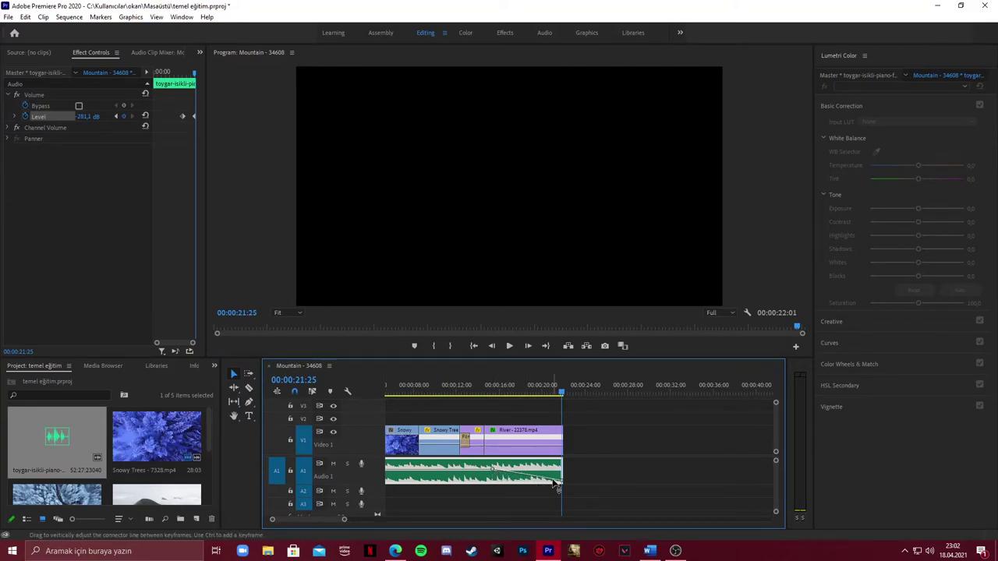
{"action": "key", "text": "minus"}
{"action": "key", "text": "minus"}
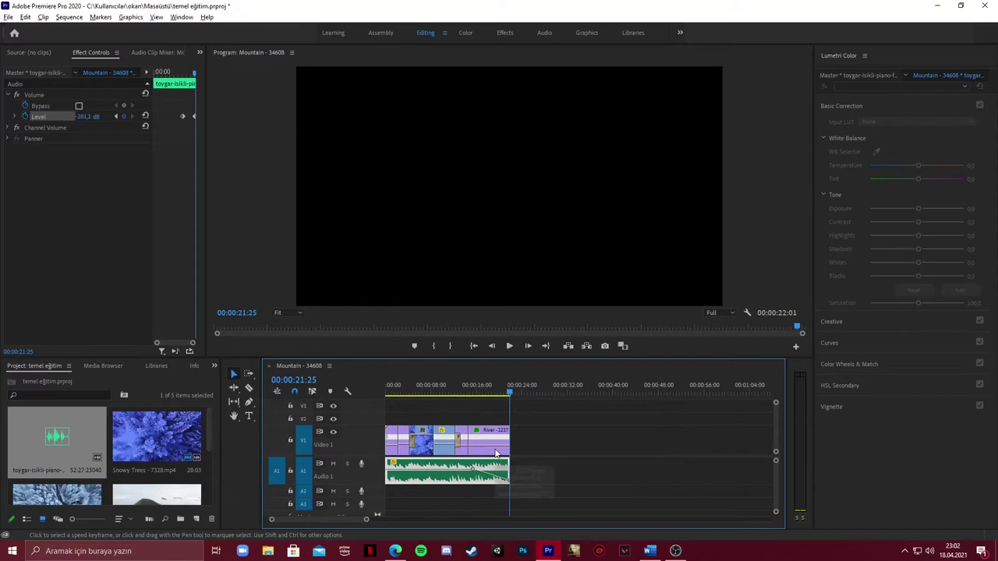
{"action": "left_click_drag", "start_coordinate": [510, 393], "coordinate": [441, 387]}
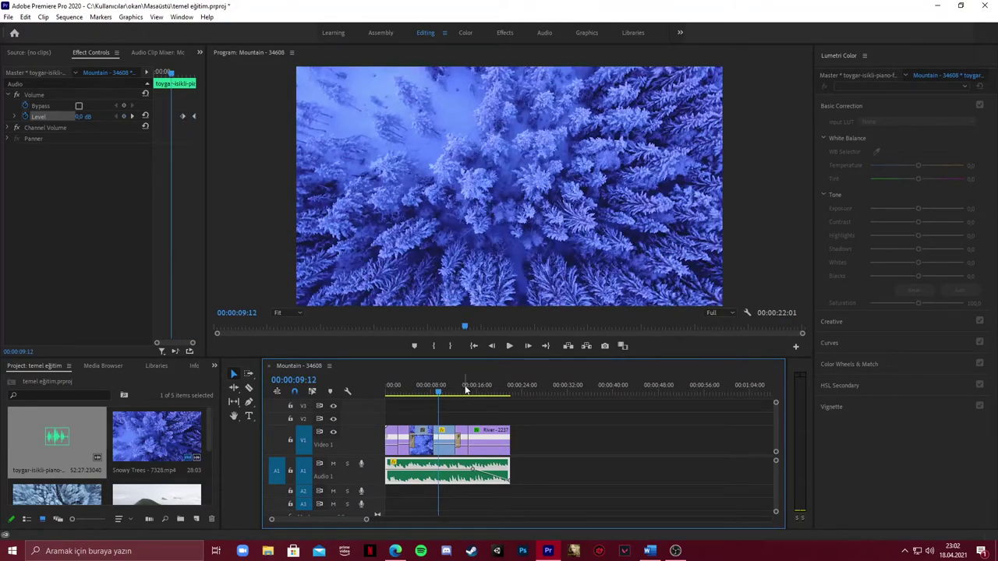
{"action": "left_click", "coordinate": [473, 346]}
{"action": "key", "text": "space"}
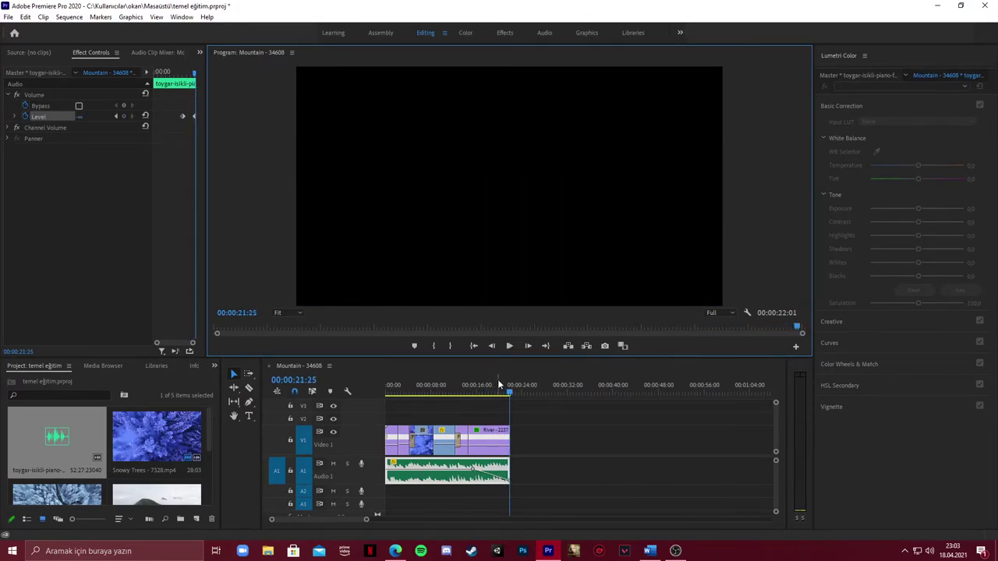
{"action": "left_click_drag", "start_coordinate": [477, 386], "coordinate": [446, 390]}
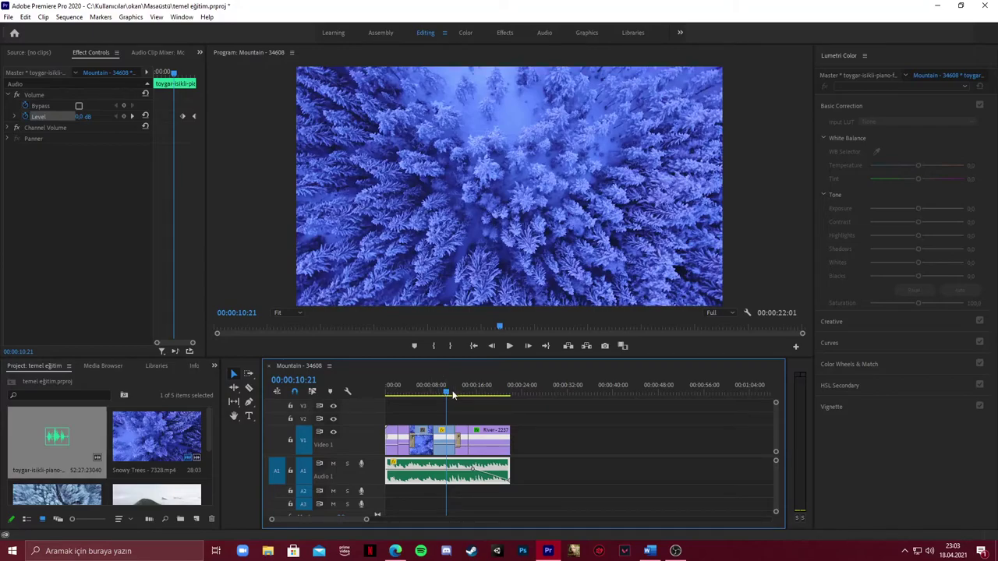
{"action": "left_click_drag", "start_coordinate": [448, 391], "coordinate": [448, 398]}
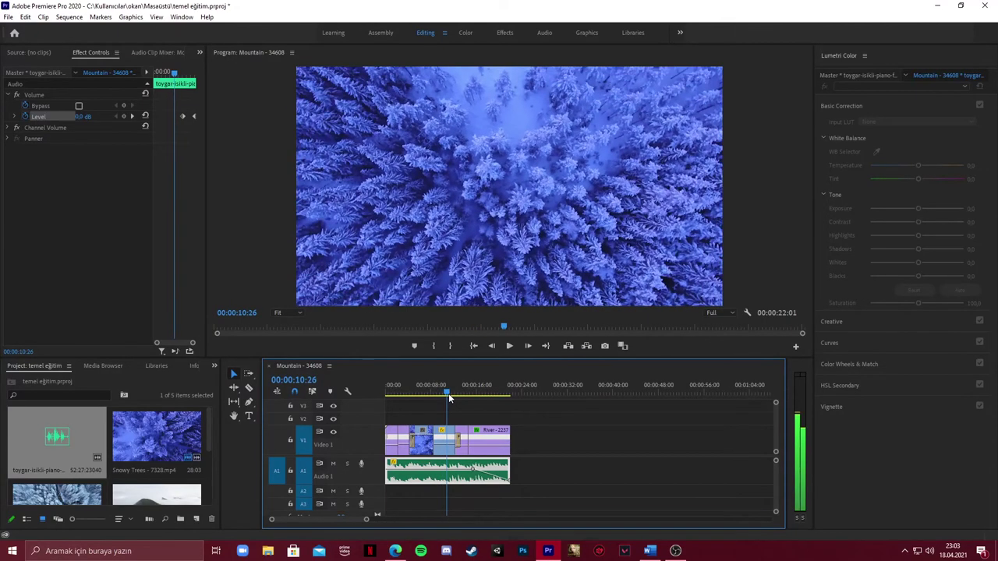